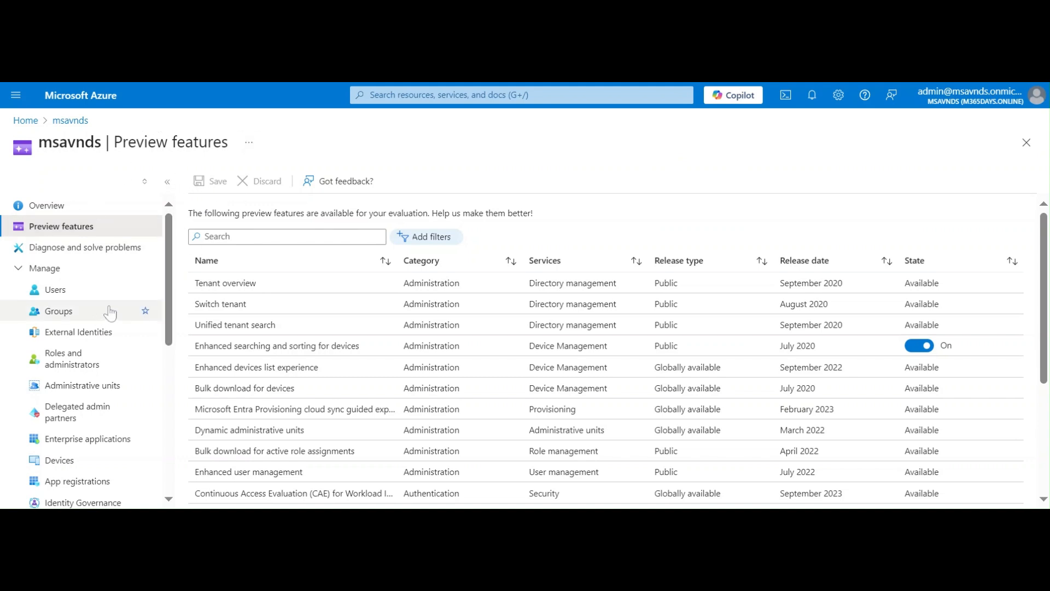
# Open the Authentication methods policies from the Security section of the msavnds directory
pyautogui.scroll(-6, 110, 312)
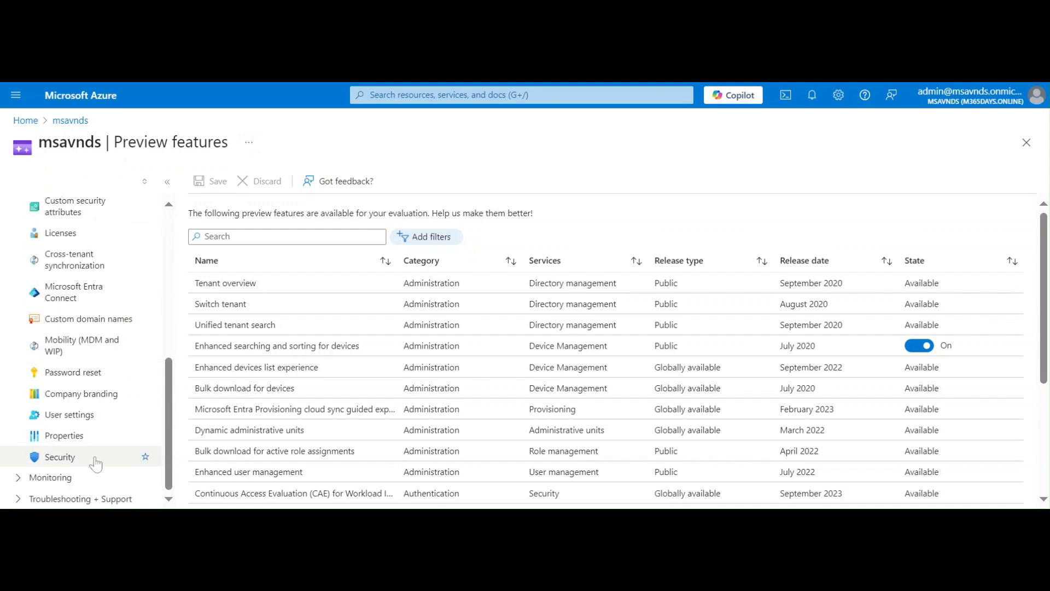
pyautogui.click(75, 463)
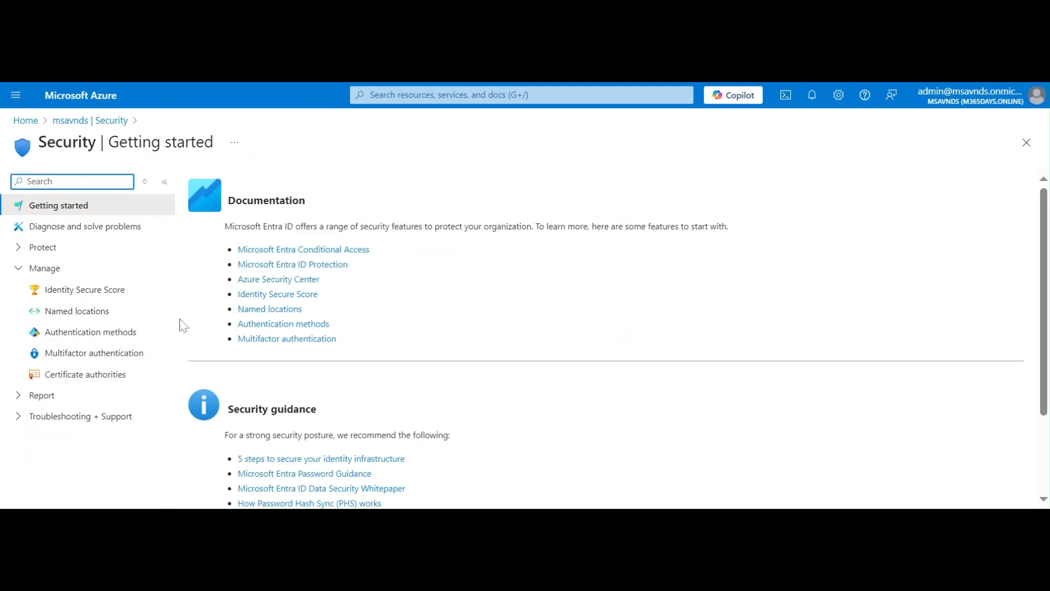
pyautogui.click(68, 332)
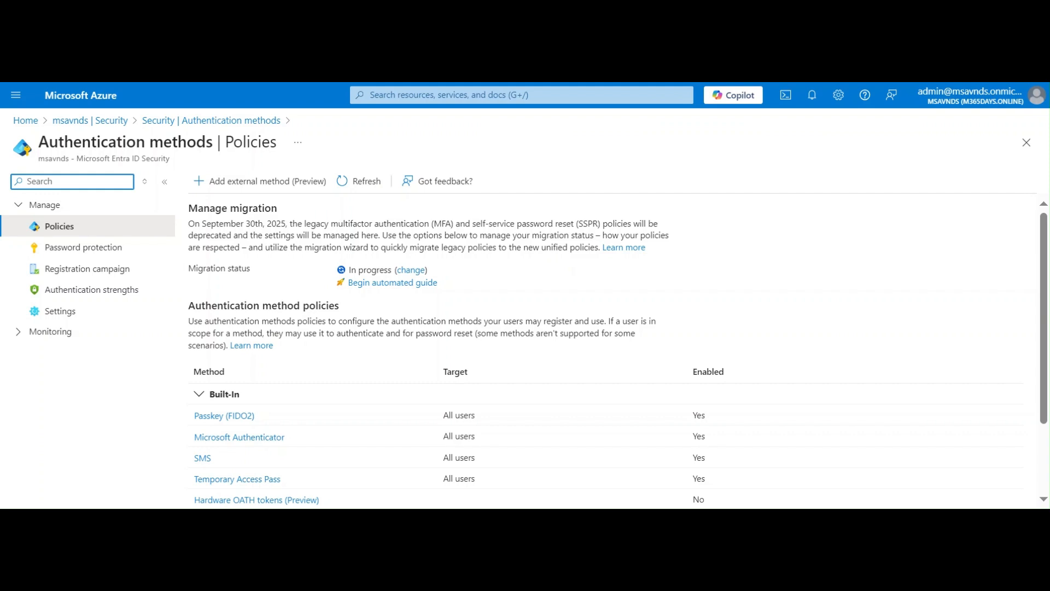
# Check the migration status and the built-in authentication method policies, and begin the automated migration guide
pyautogui.moveTo(188, 268); pyautogui.dragTo(234, 268)
pyautogui.click(281, 288)
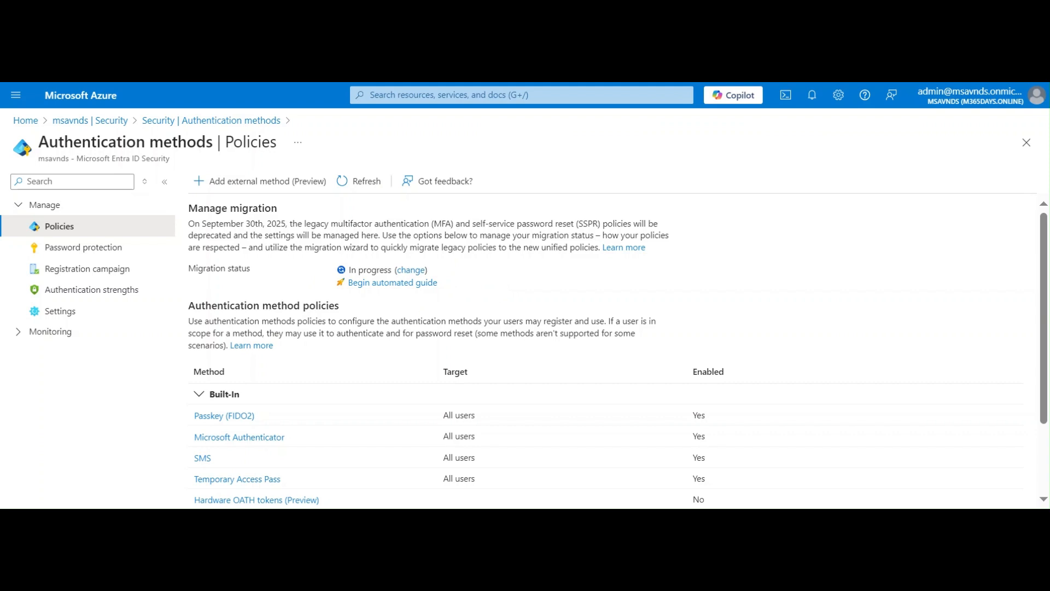
pyautogui.scroll(-2, 502, 285)
pyautogui.scroll(1, 501, 285)
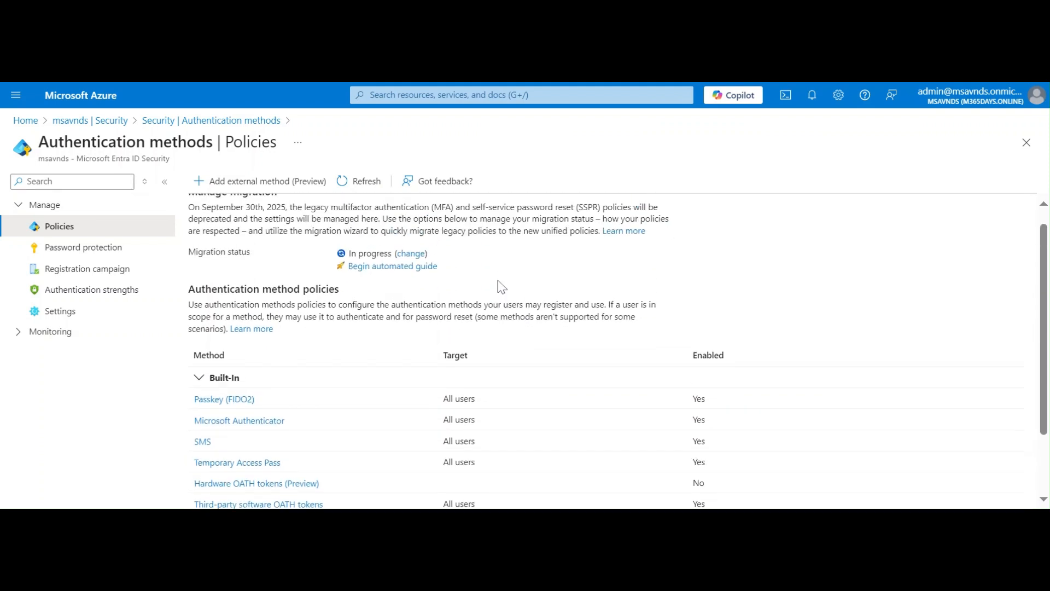
pyautogui.scroll(-2, 501, 286)
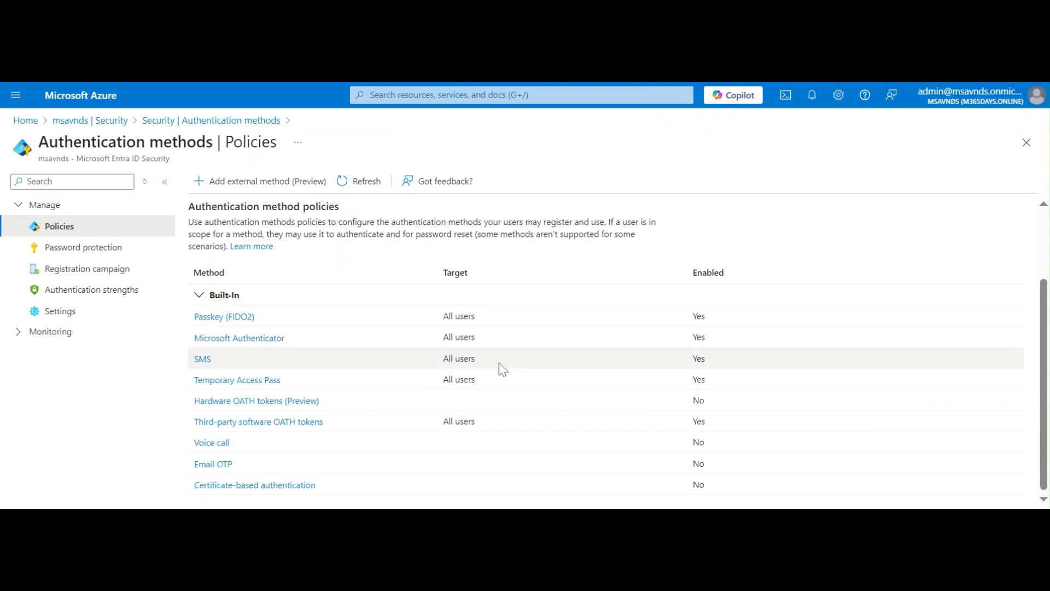
pyautogui.scroll(3, 502, 369)
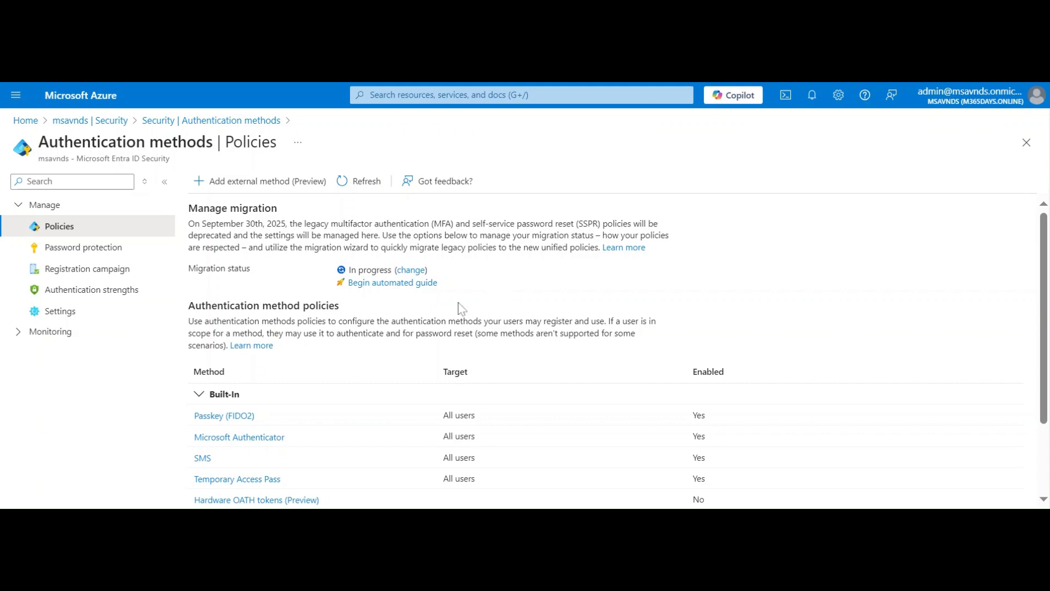
pyautogui.click(393, 290)
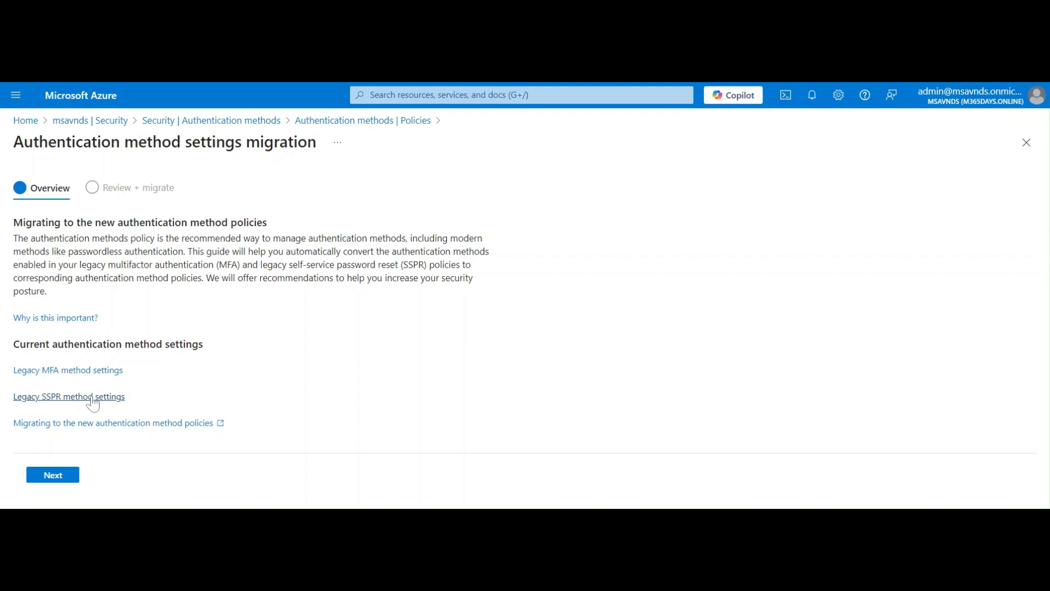
# Examine the legacy MFA method settings and the legacy SSPR method settings, returning to the migration guide overview after each
pyautogui.click(76, 372)
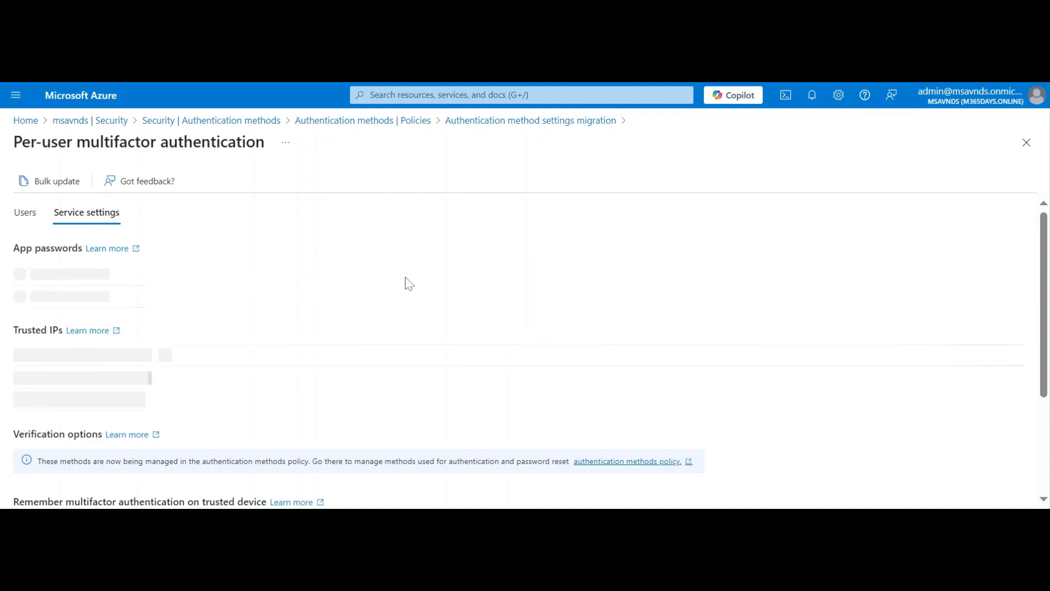
pyautogui.scroll(-3, 416, 290)
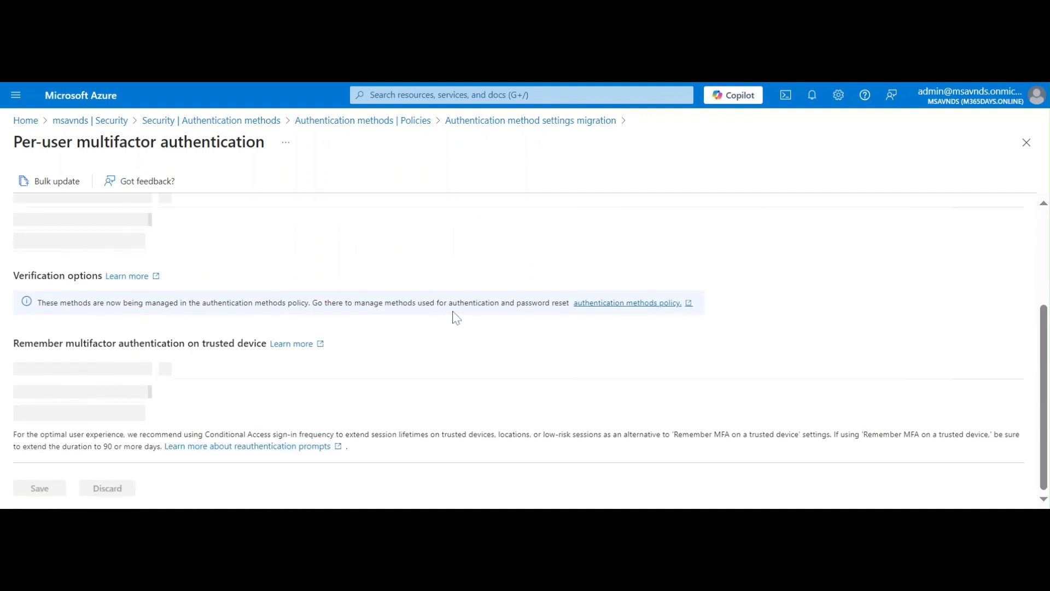
pyautogui.scroll(5, 456, 317)
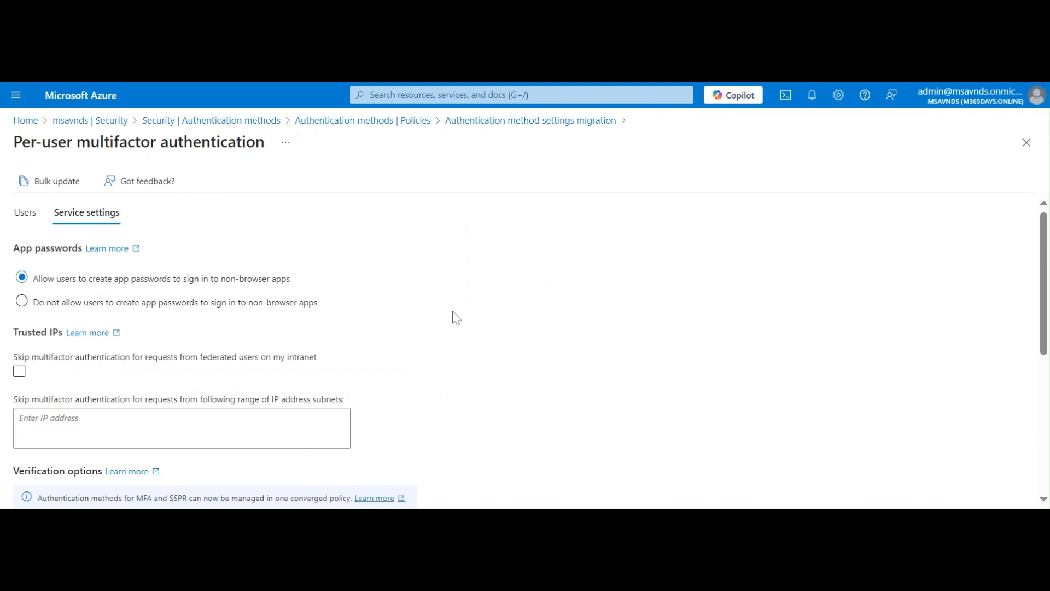
pyautogui.scroll(-5, 457, 317)
pyautogui.scroll(5, 457, 317)
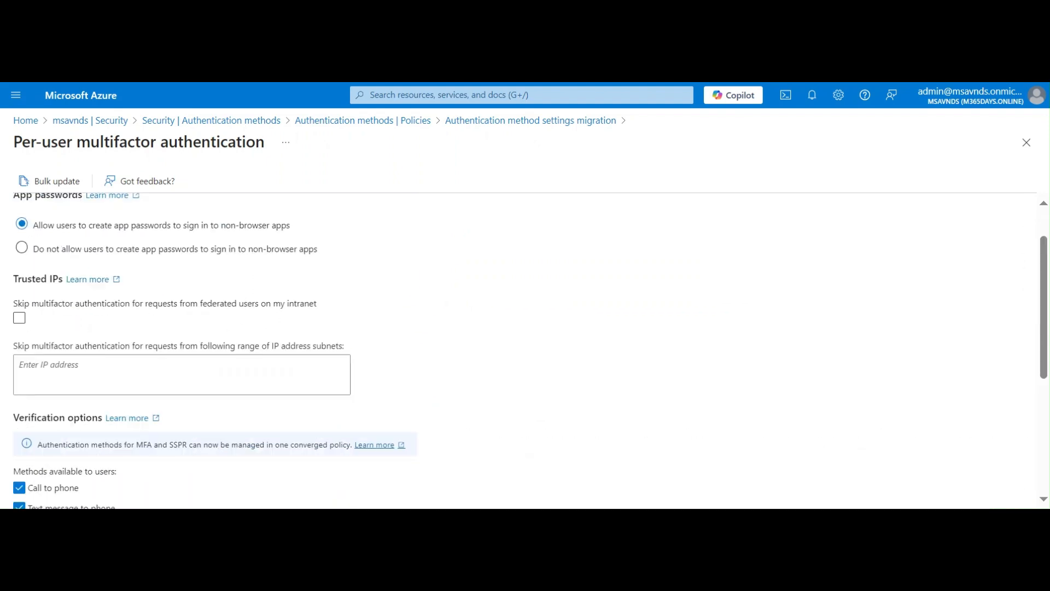
pyautogui.click(464, 120)
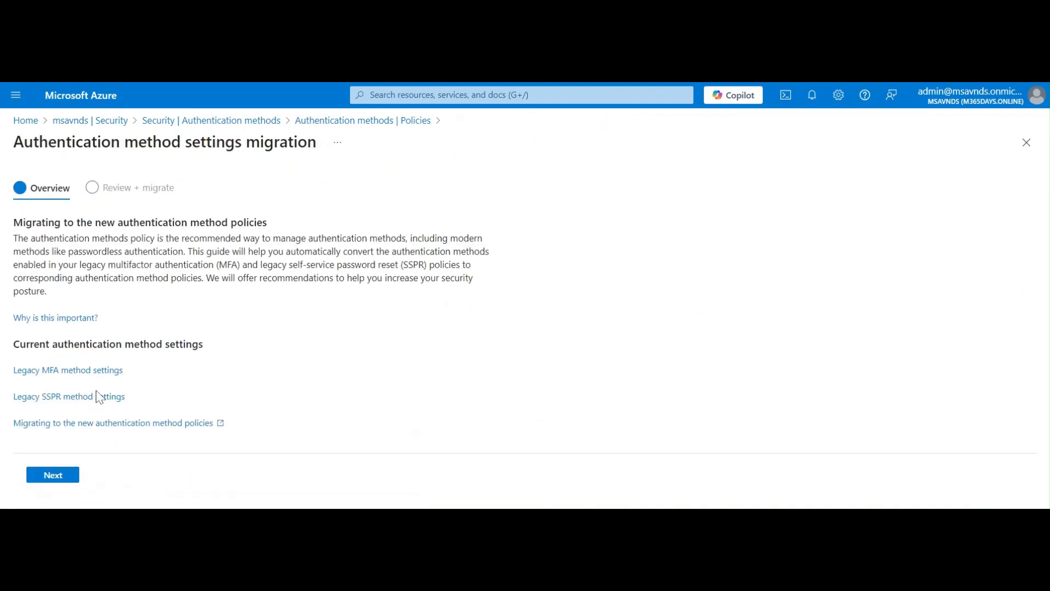
pyautogui.click(109, 396)
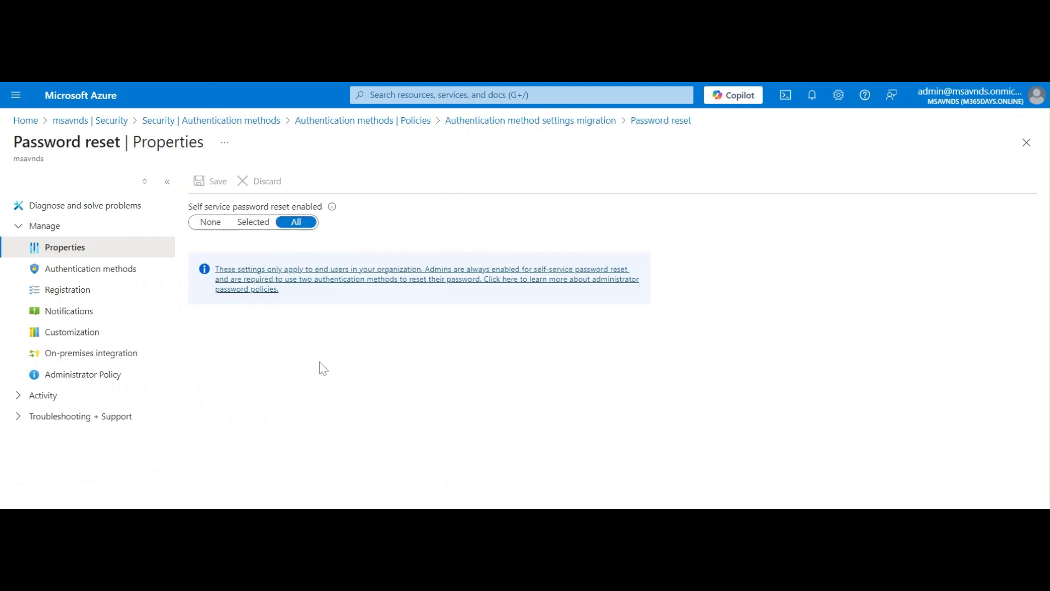
pyautogui.click(493, 126)
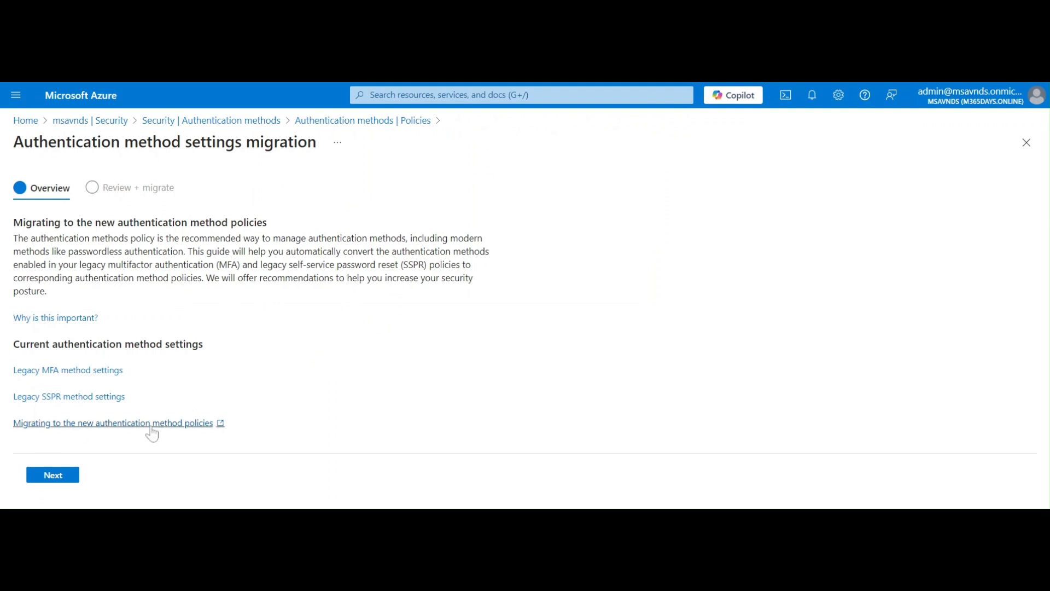
# Advance the migration guide to Review + migrate and review each method's status, targeted users and security level
pyautogui.click(61, 476)
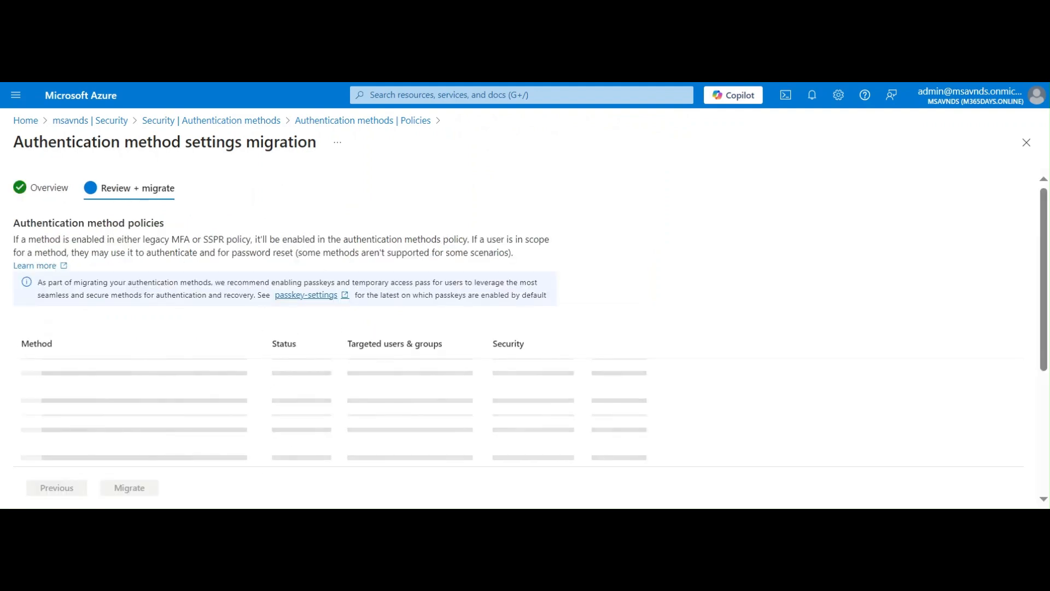
pyautogui.scroll(-5, 341, 234)
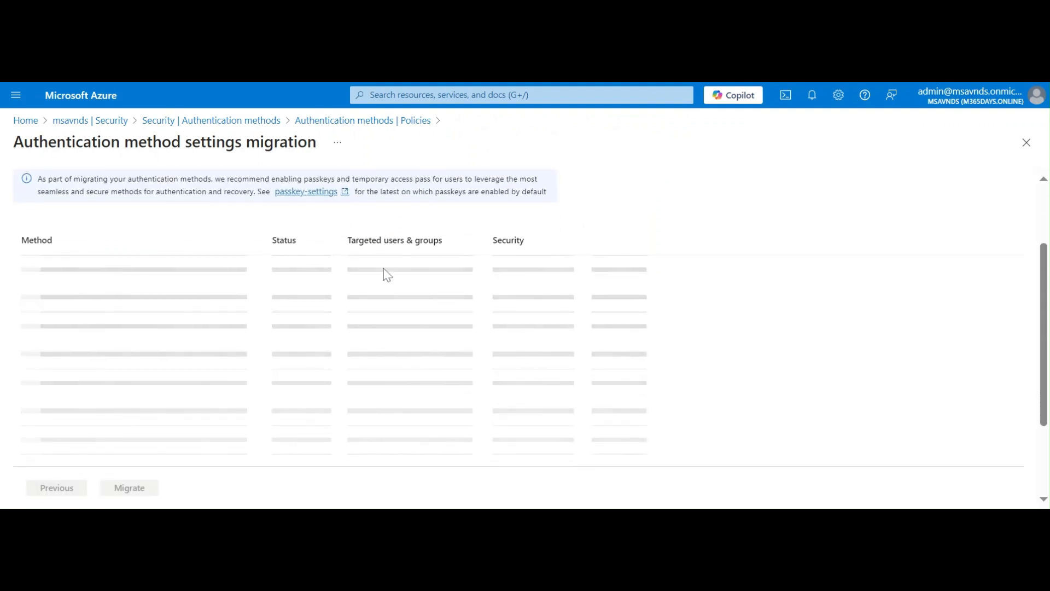
pyautogui.scroll(-3, 385, 274)
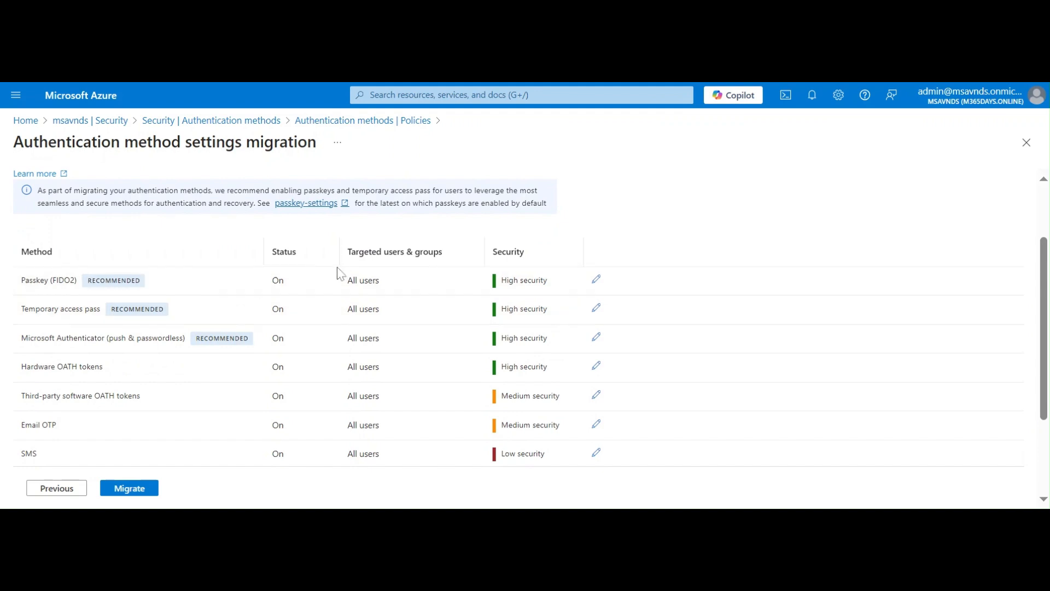
pyautogui.scroll(-1, 389, 430)
pyautogui.scroll(2, 389, 430)
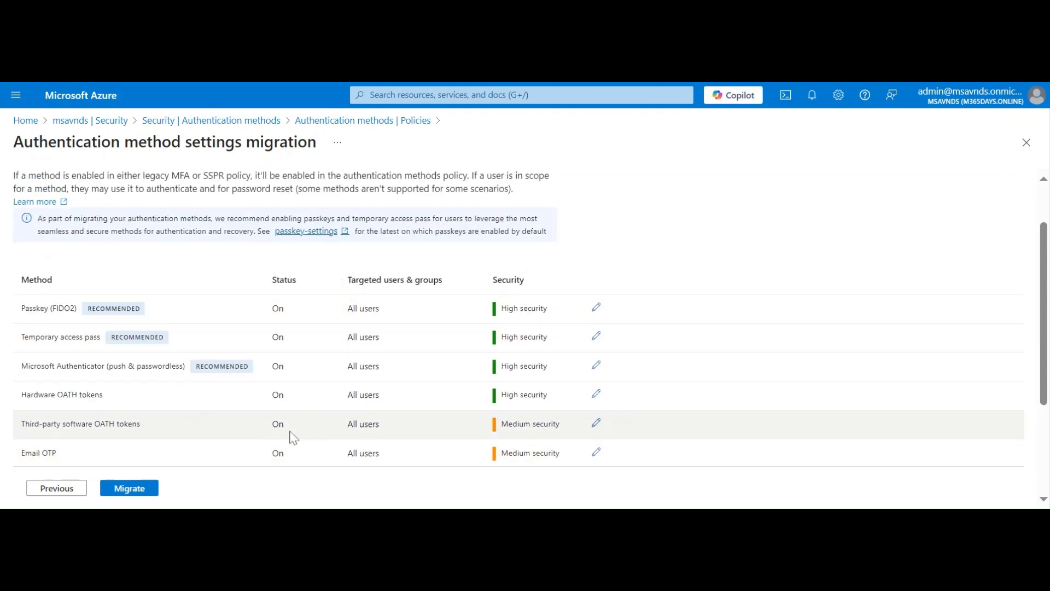
pyautogui.scroll(-1, 291, 435)
pyautogui.scroll(1, 254, 442)
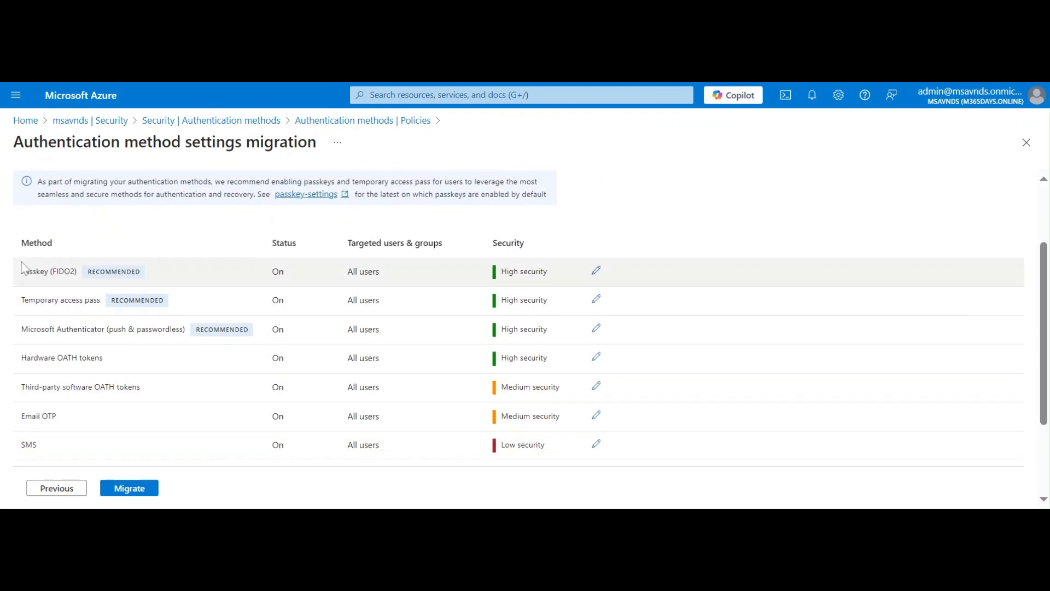
pyautogui.moveTo(21, 272); pyautogui.dragTo(209, 236)
pyautogui.click(669, 212)
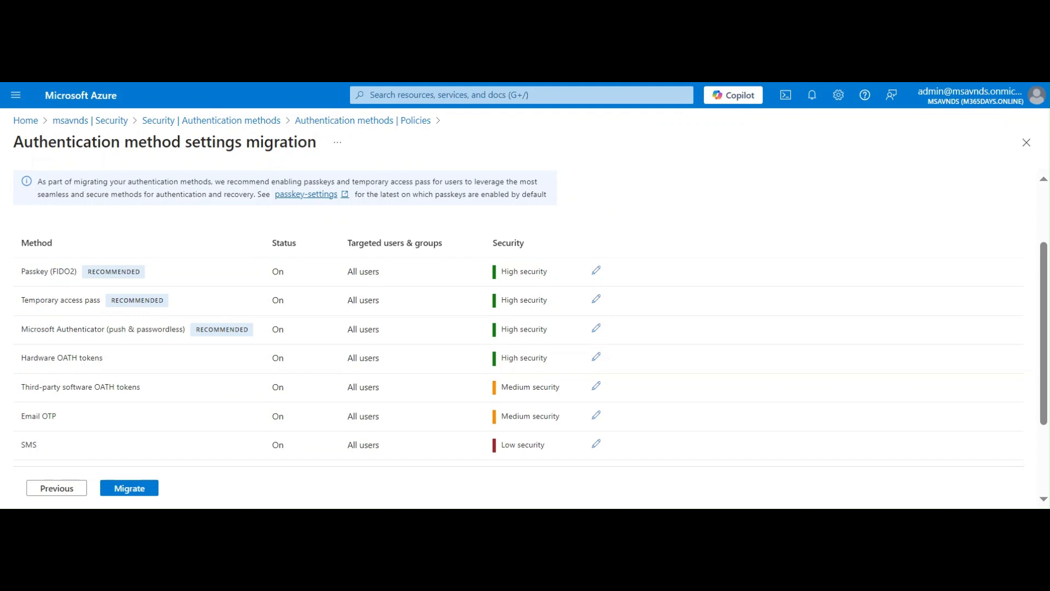
# Set the Voice call method's status to Off in the migration review and save it
pyautogui.scroll(-3, 525, 311)
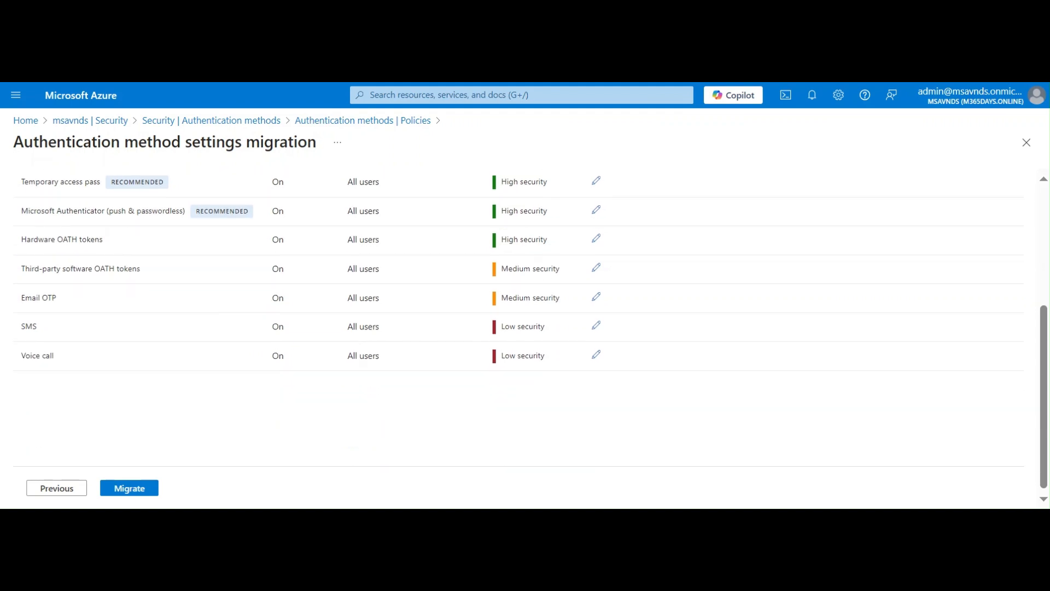
pyautogui.scroll(1, 260, 244)
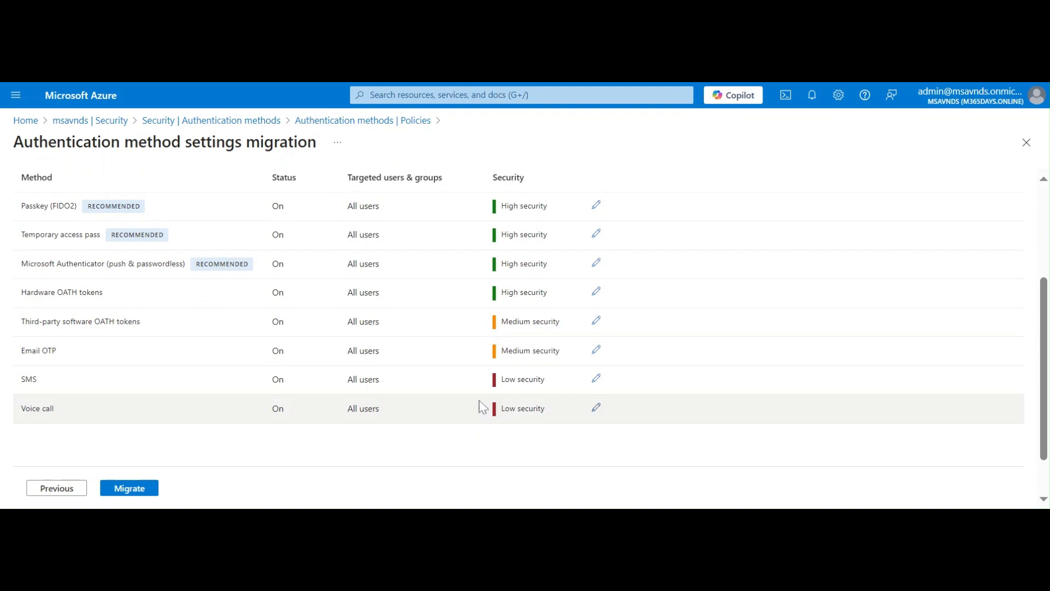
pyautogui.scroll(1, 462, 284)
pyautogui.scroll(-1, 561, 351)
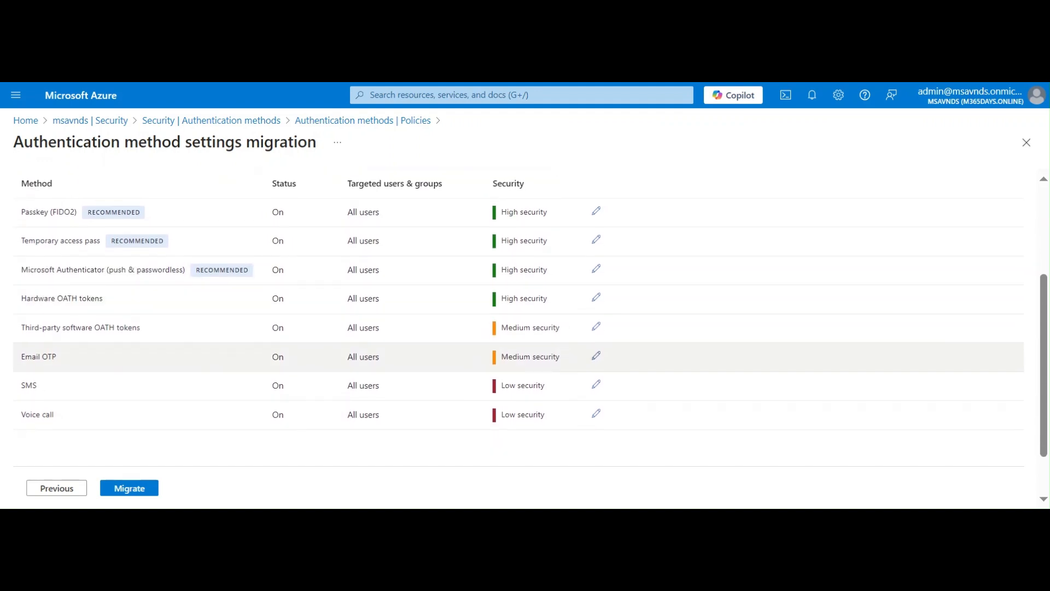
pyautogui.click(596, 415)
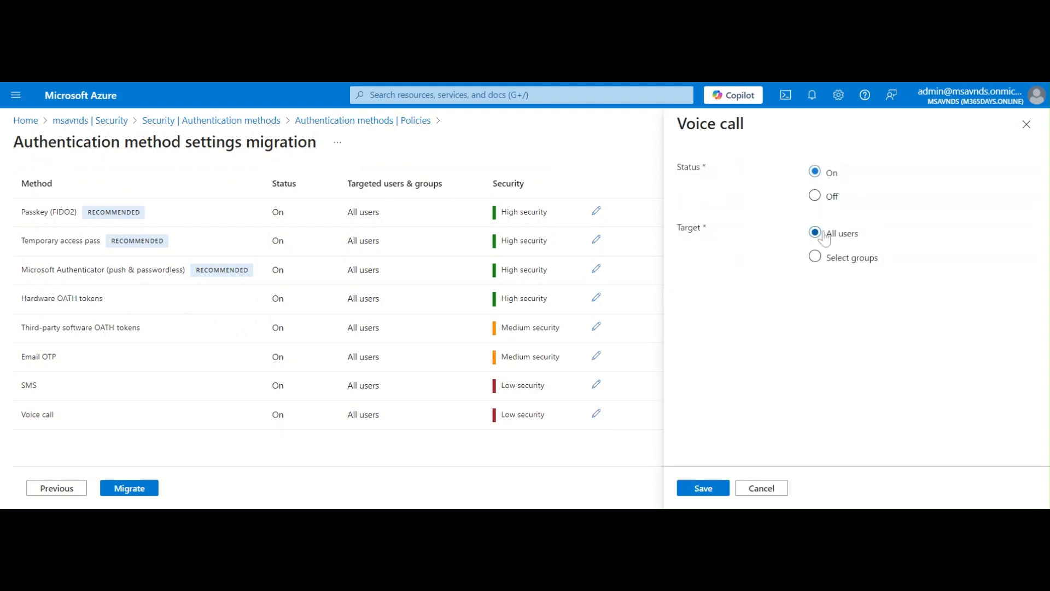
pyautogui.click(820, 200)
pyautogui.click(709, 492)
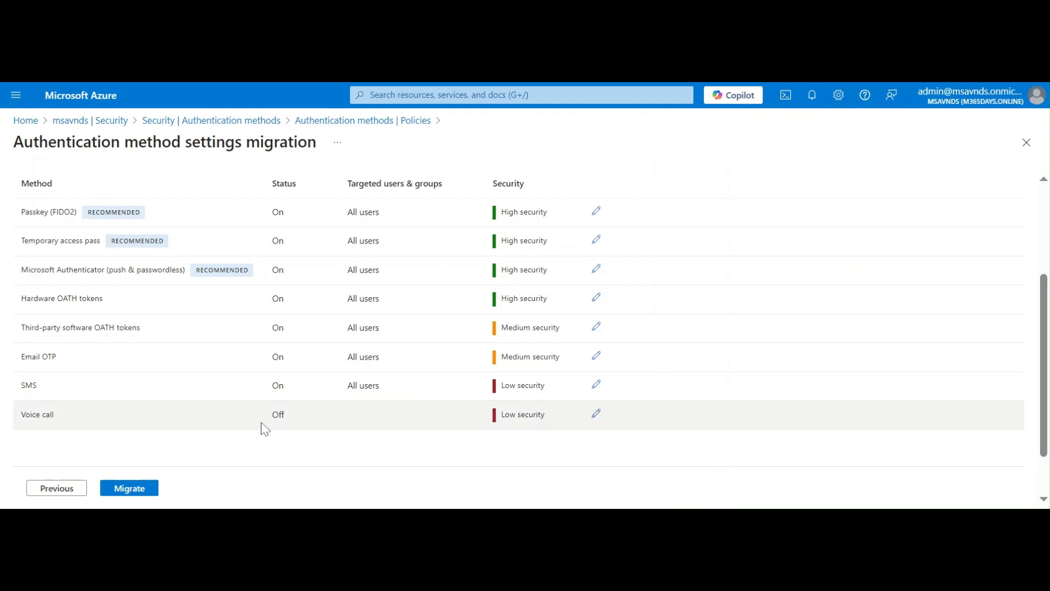
# Set the status of the SMS and Email OTP methods to Off, saving each one
pyautogui.click(596, 384)
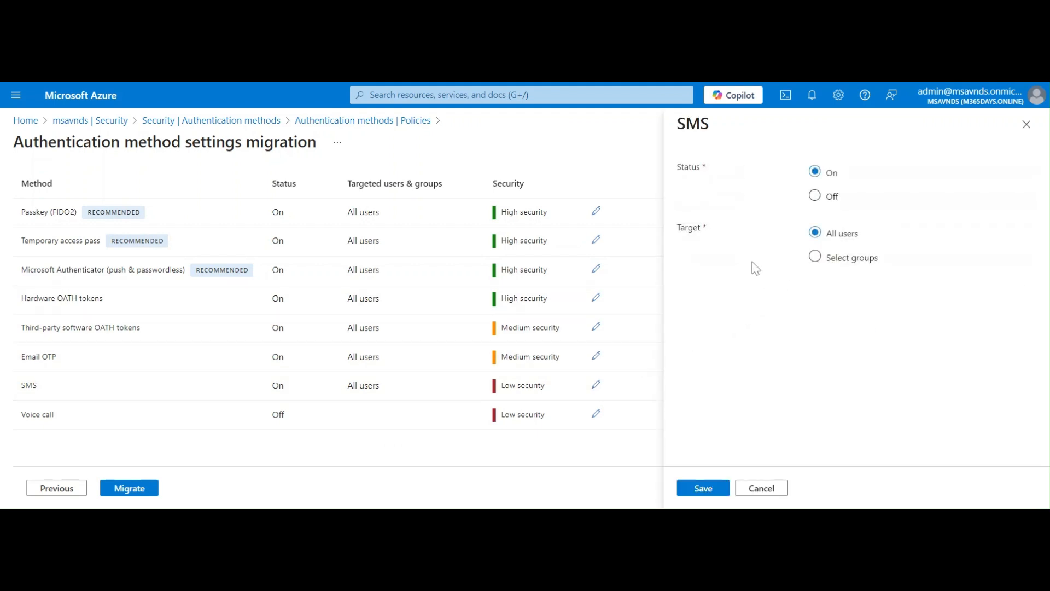
pyautogui.click(814, 196)
pyautogui.click(703, 487)
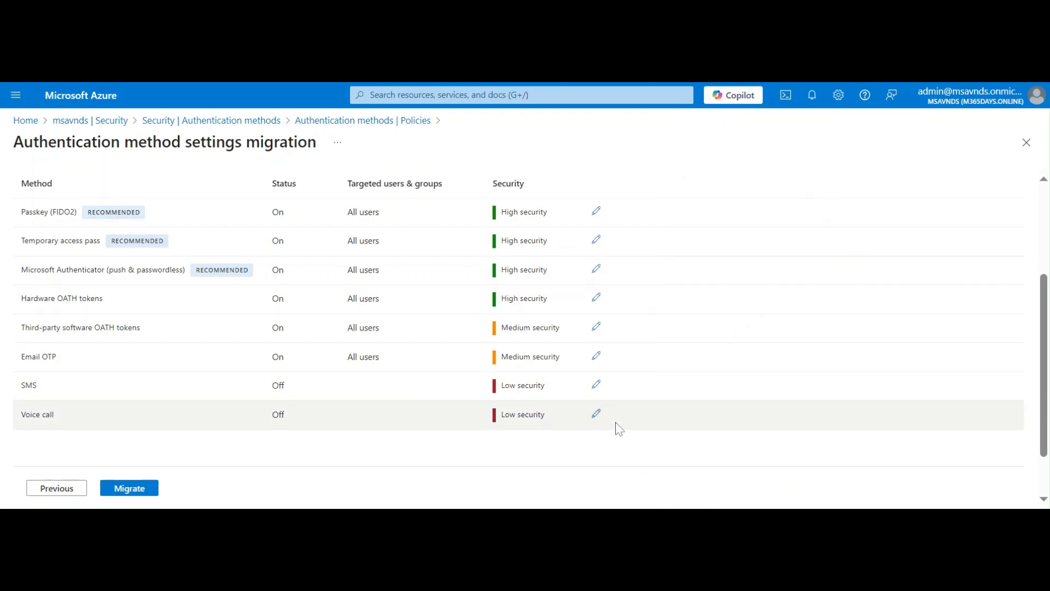
pyautogui.click(596, 358)
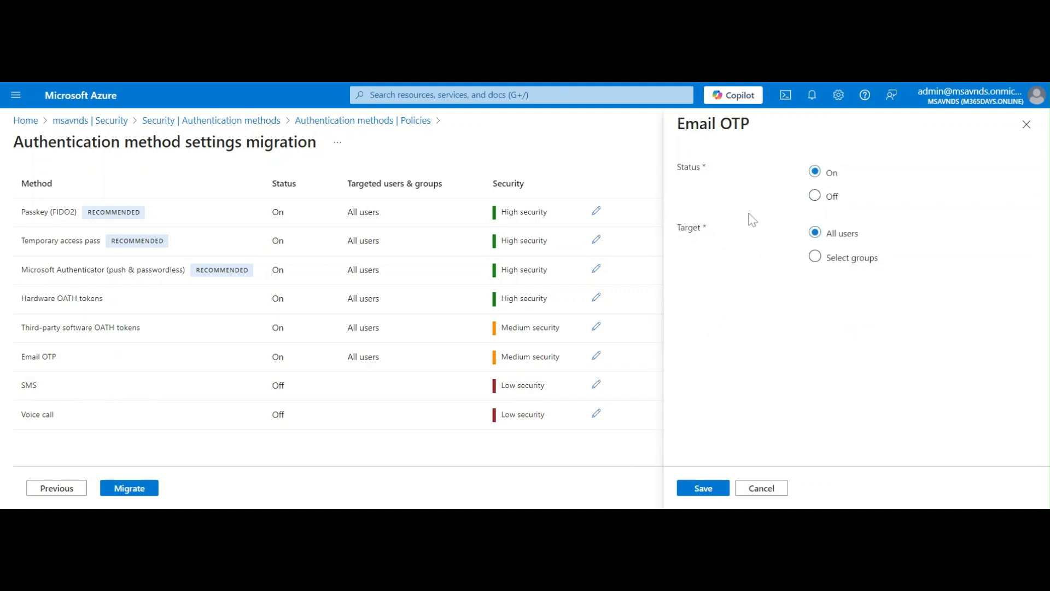
pyautogui.click(814, 196)
pyautogui.click(704, 488)
# Set Third-party software OATH tokens and Hardware OATH tokens to Off, save each, and review the updated method list
pyautogui.click(596, 327)
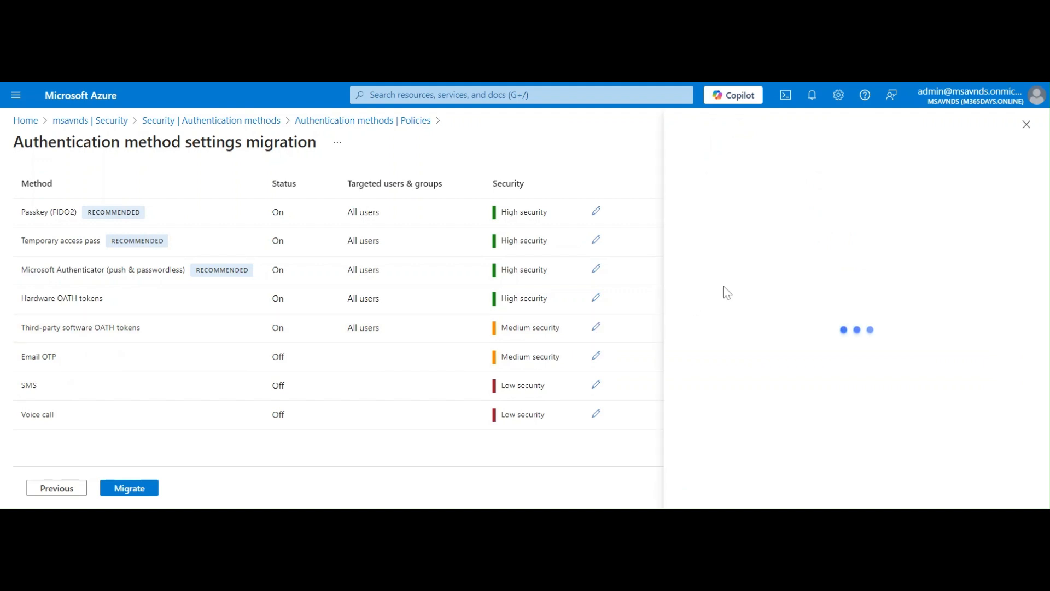
pyautogui.click(815, 195)
pyautogui.click(703, 488)
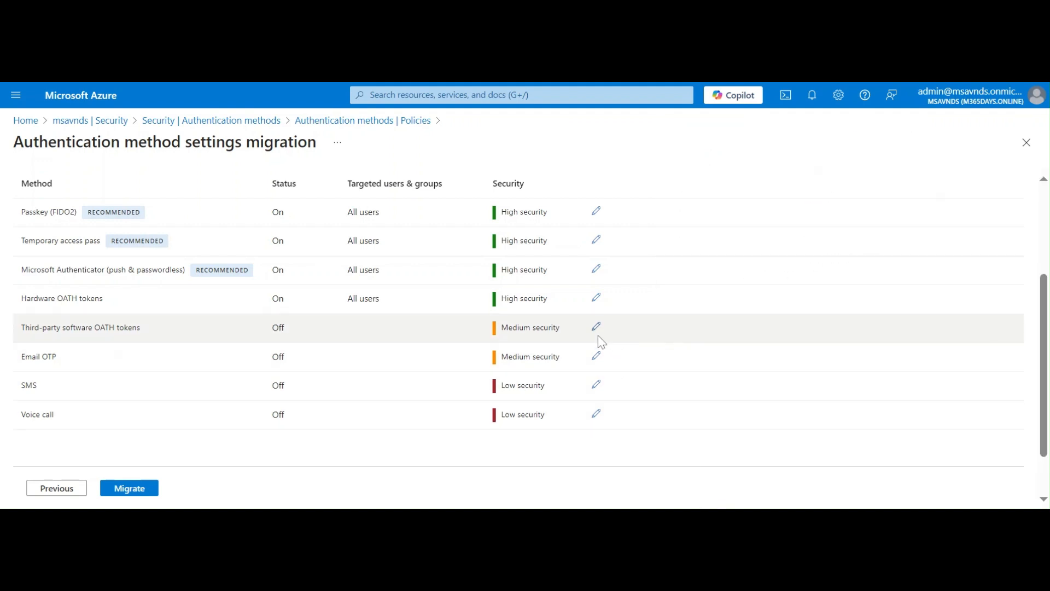
pyautogui.click(596, 298)
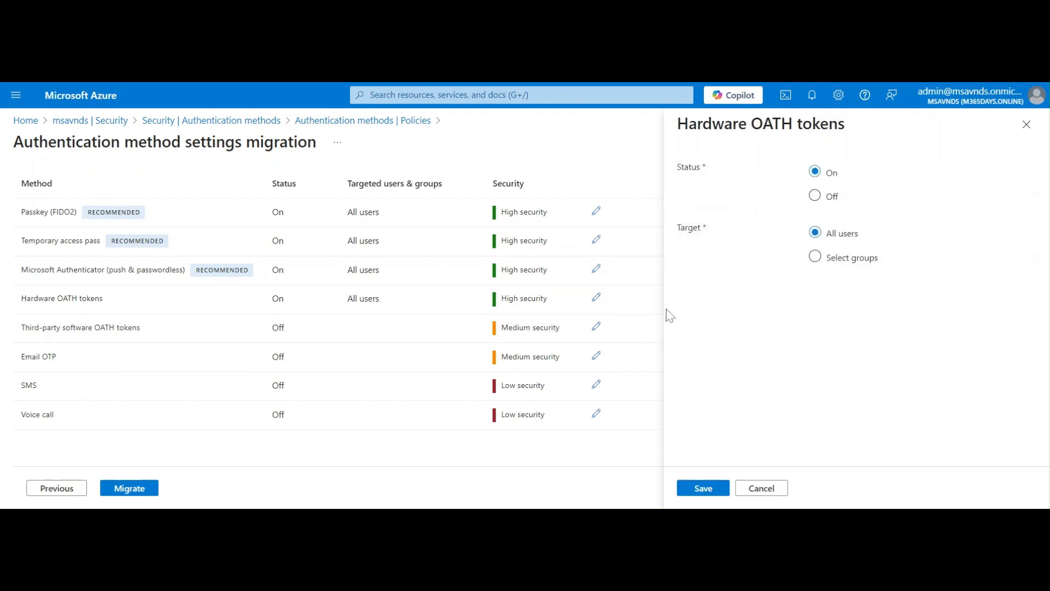
pyautogui.click(814, 196)
pyautogui.click(705, 488)
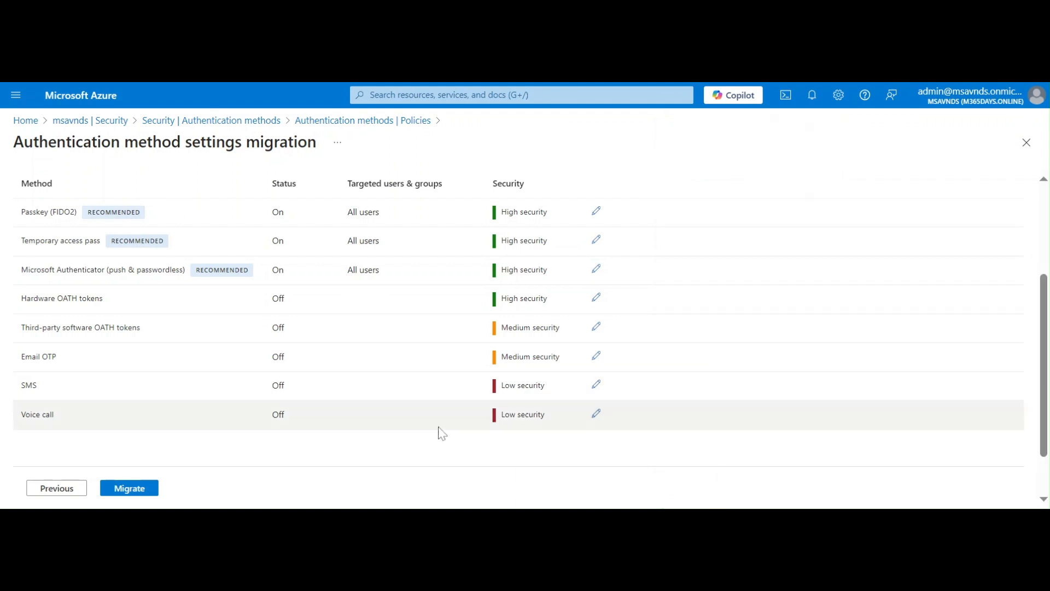
pyautogui.scroll(5, 436, 431)
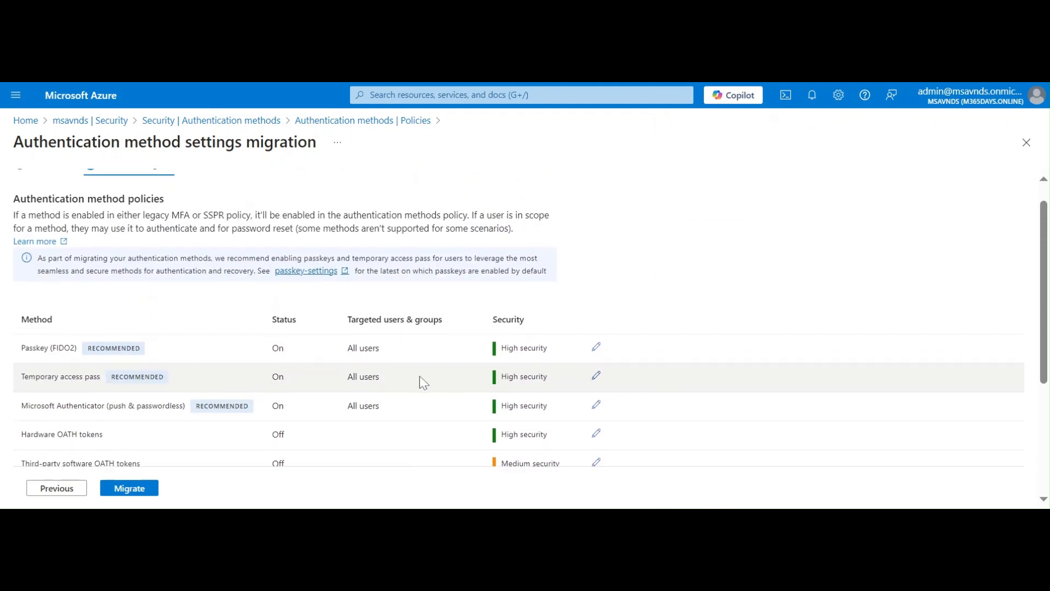
pyautogui.scroll(-1, 171, 349)
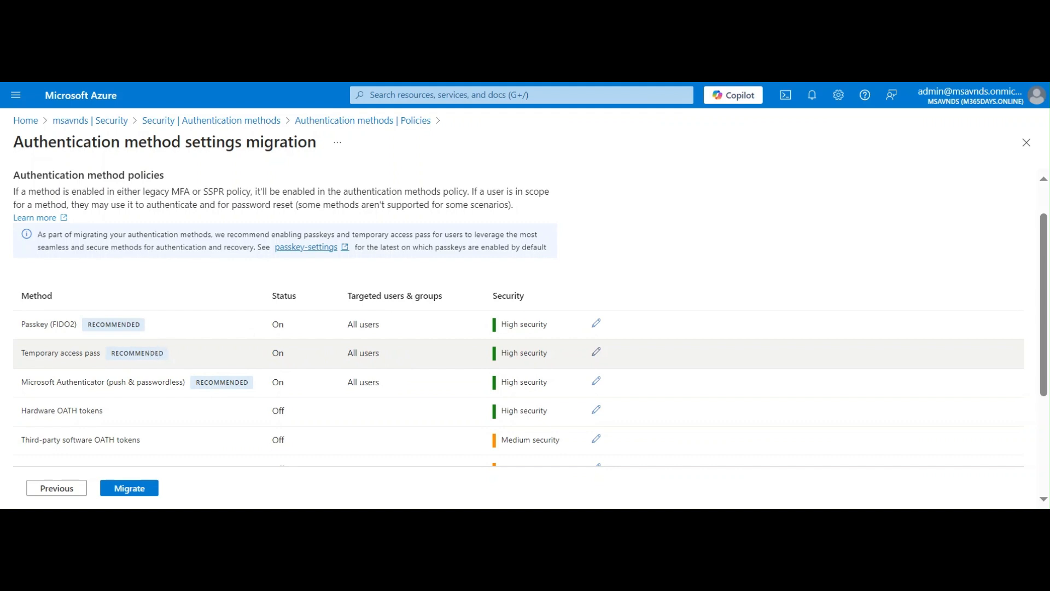
# Review the status, targeted users and security level of every method in the migration list
pyautogui.scroll(-3, 534, 346)
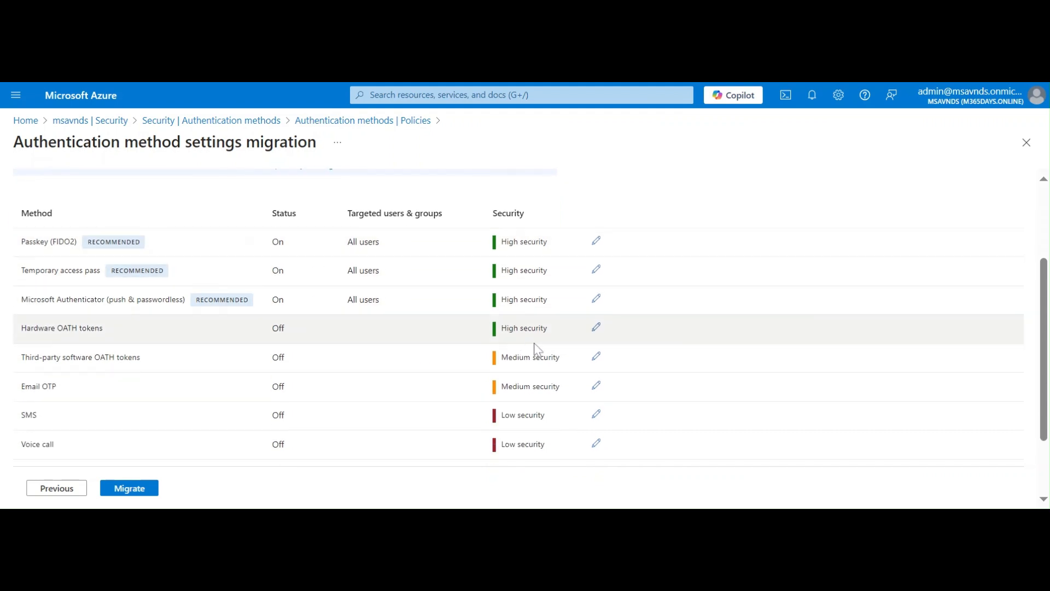
pyautogui.scroll(2, 534, 352)
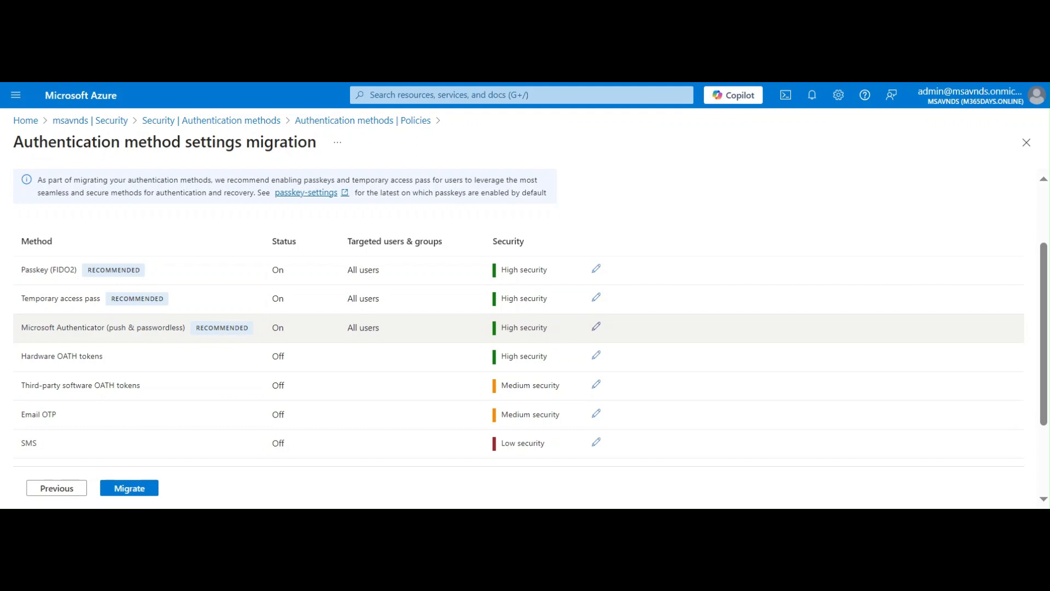
pyautogui.scroll(1, 555, 331)
pyautogui.scroll(-3, 633, 302)
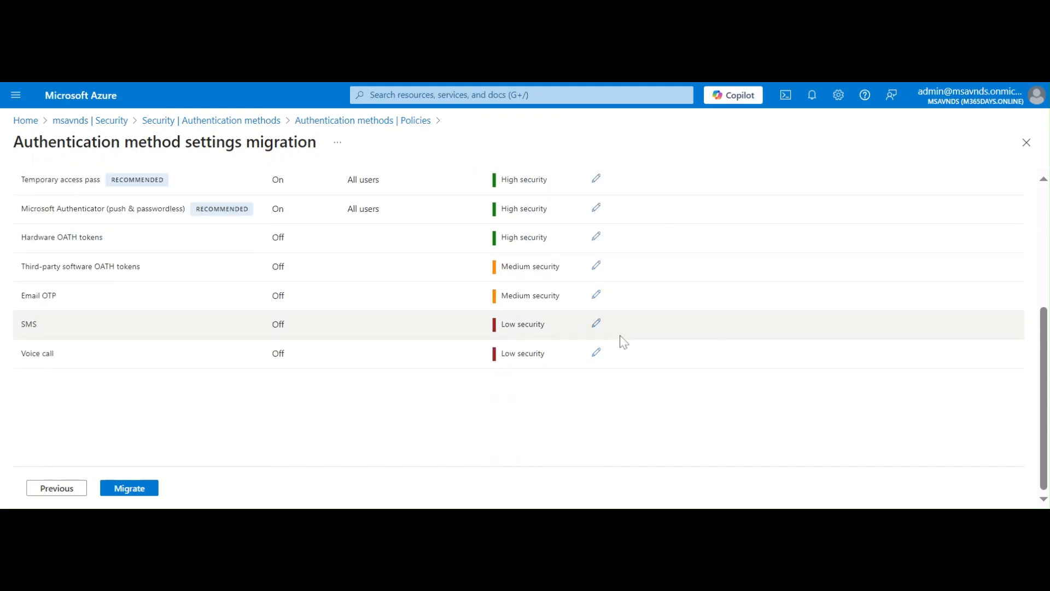
pyautogui.scroll(4, 623, 342)
pyautogui.scroll(-5, 237, 370)
pyautogui.scroll(5, 251, 441)
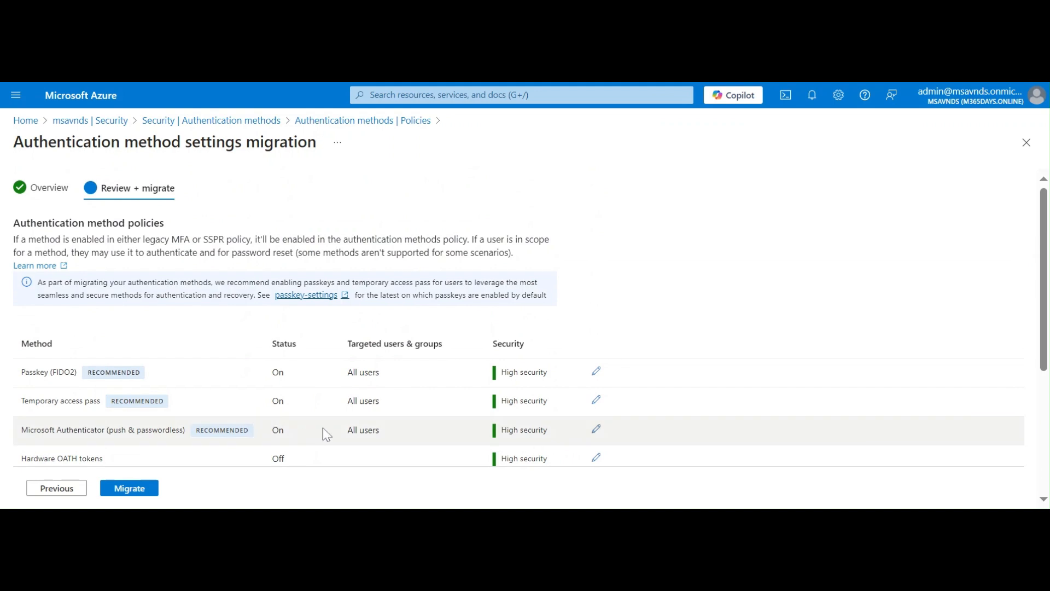
pyautogui.scroll(-5, 312, 435)
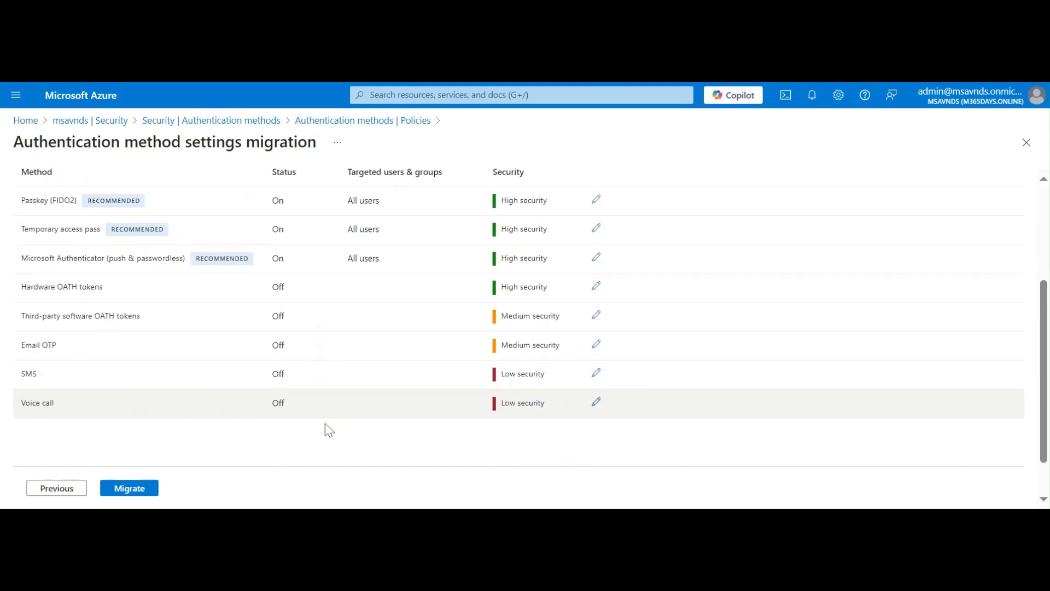
# Try to migrate with only the recommended methods on, reading the migration confirmation text before continuing
pyautogui.click(131, 492)
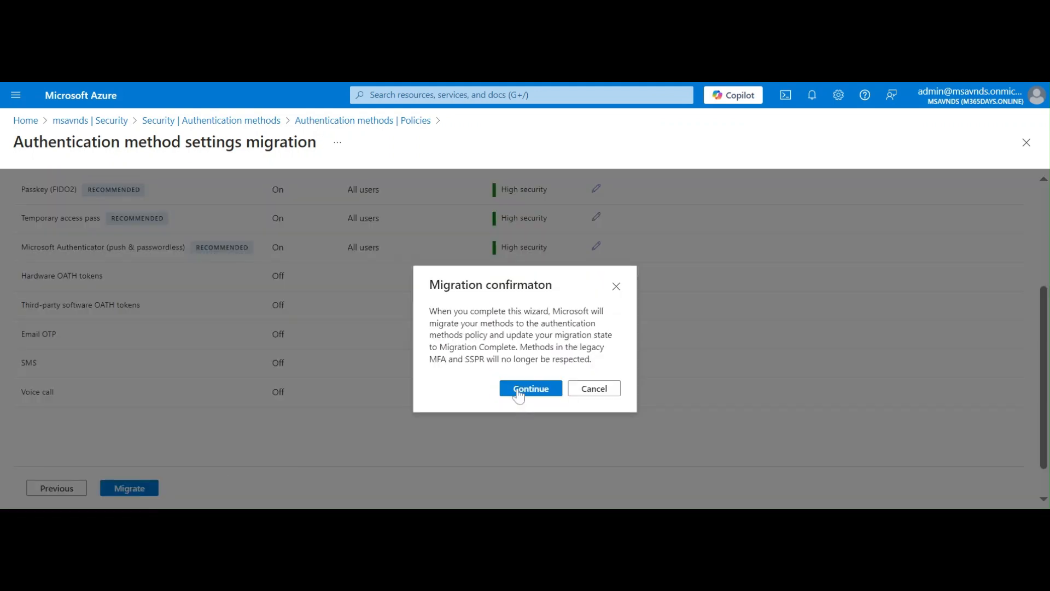
pyautogui.moveTo(599, 365); pyautogui.dragTo(437, 310)
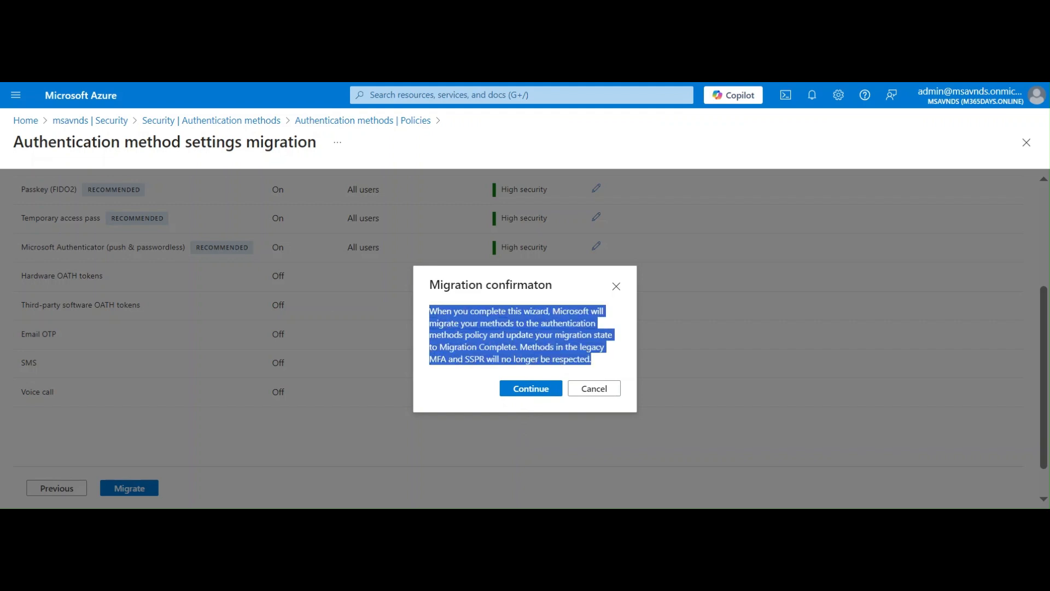
pyautogui.click(438, 328)
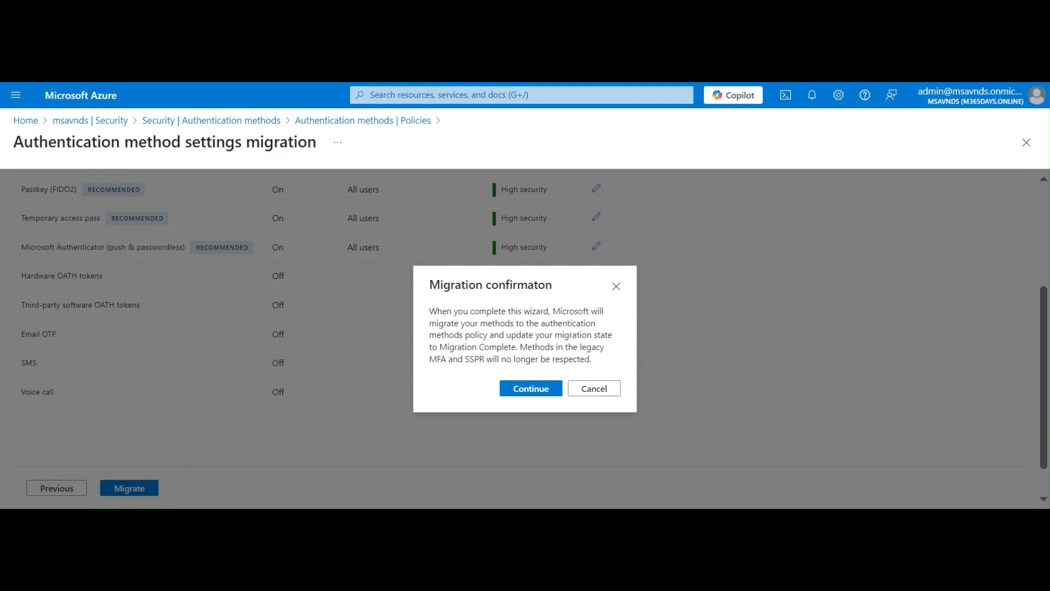
pyautogui.moveTo(539, 347); pyautogui.dragTo(611, 364)
pyautogui.click(611, 365)
pyautogui.click(528, 386)
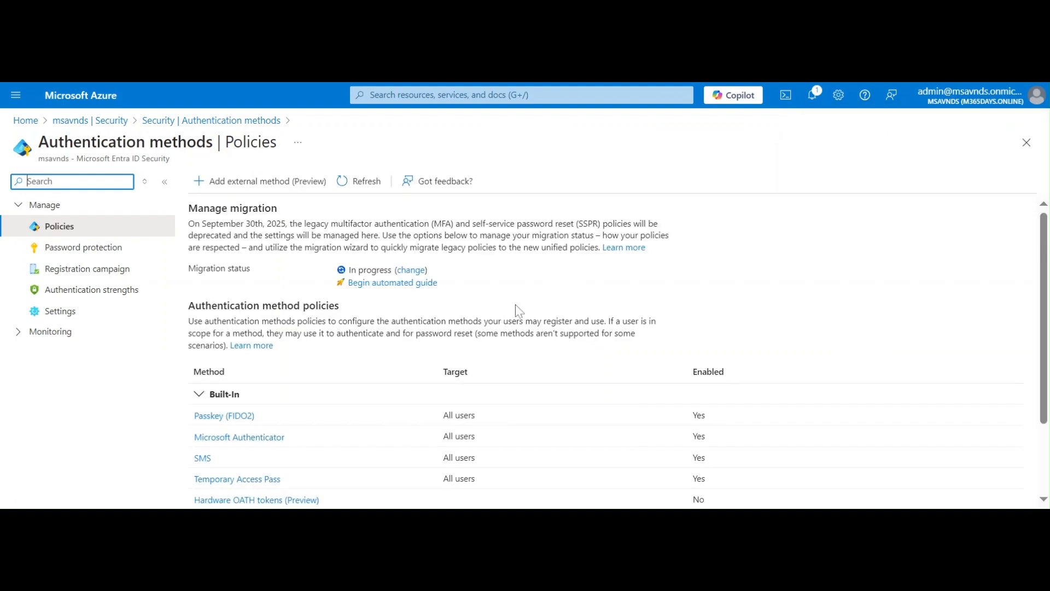
# Check the authentication method policies, restart the automated migration guide and advance it to Review + migrate
pyautogui.scroll(-3, 509, 306)
pyautogui.scroll(1, 540, 302)
pyautogui.scroll(-1, 539, 303)
pyautogui.scroll(2, 539, 303)
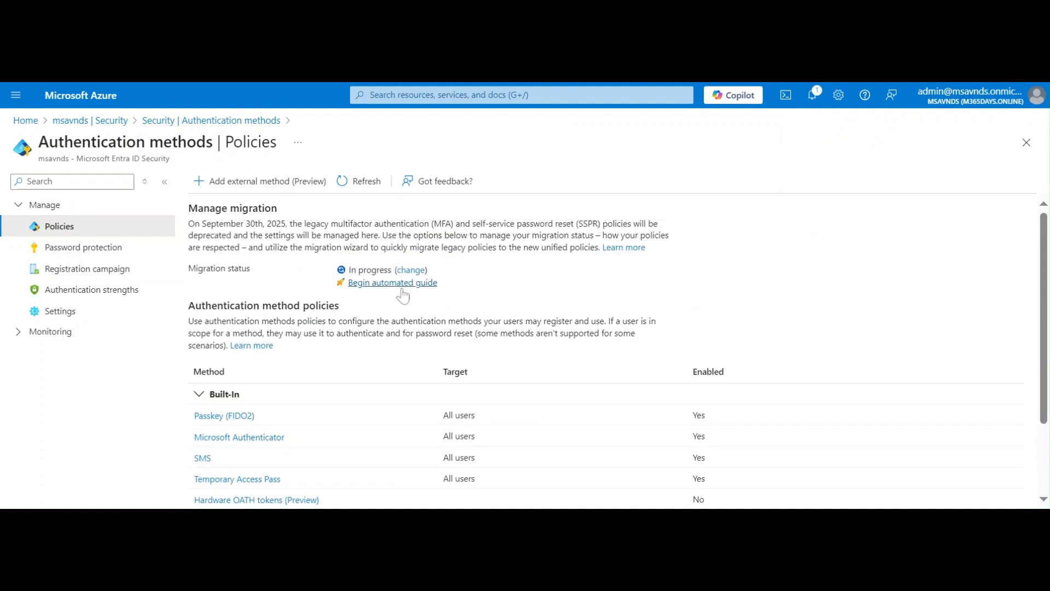
pyautogui.click(403, 286)
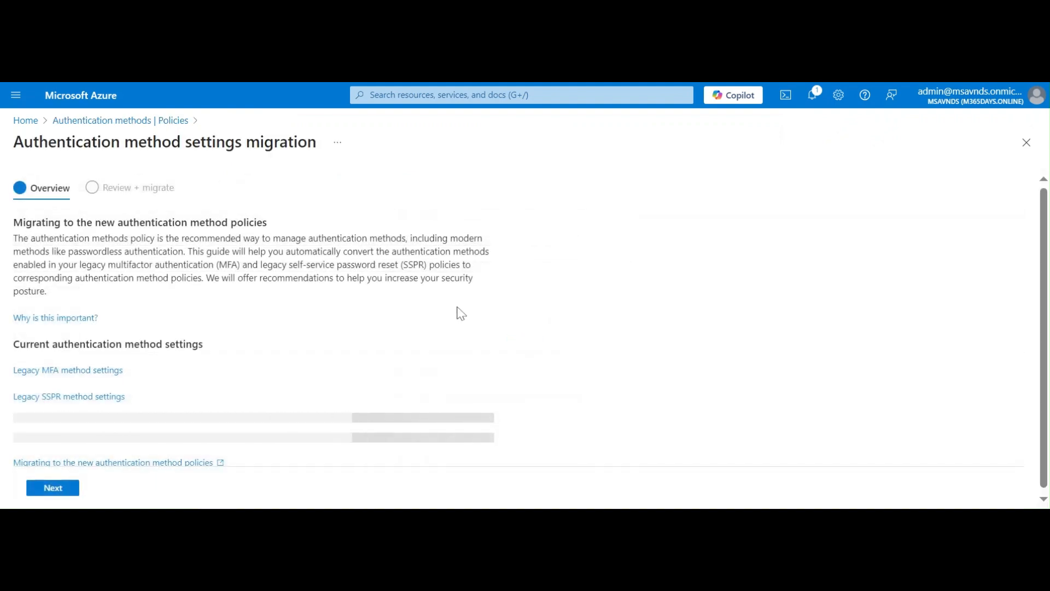
pyautogui.click(44, 489)
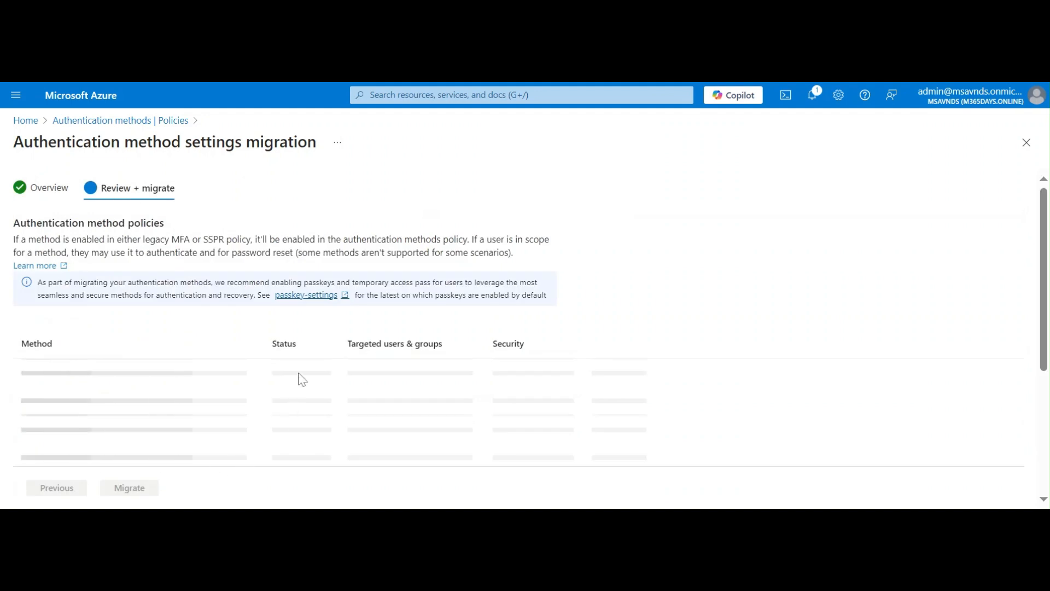
# Review the reloaded method list and run the migration with all listed methods left On, confirming it
pyautogui.scroll(-3, 415, 276)
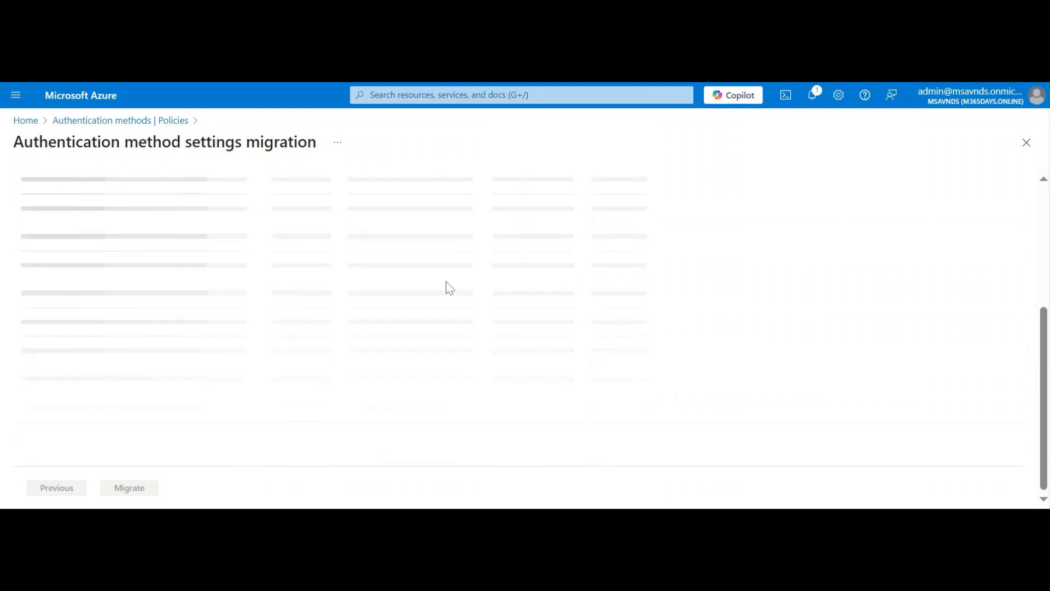
pyautogui.scroll(3, 495, 305)
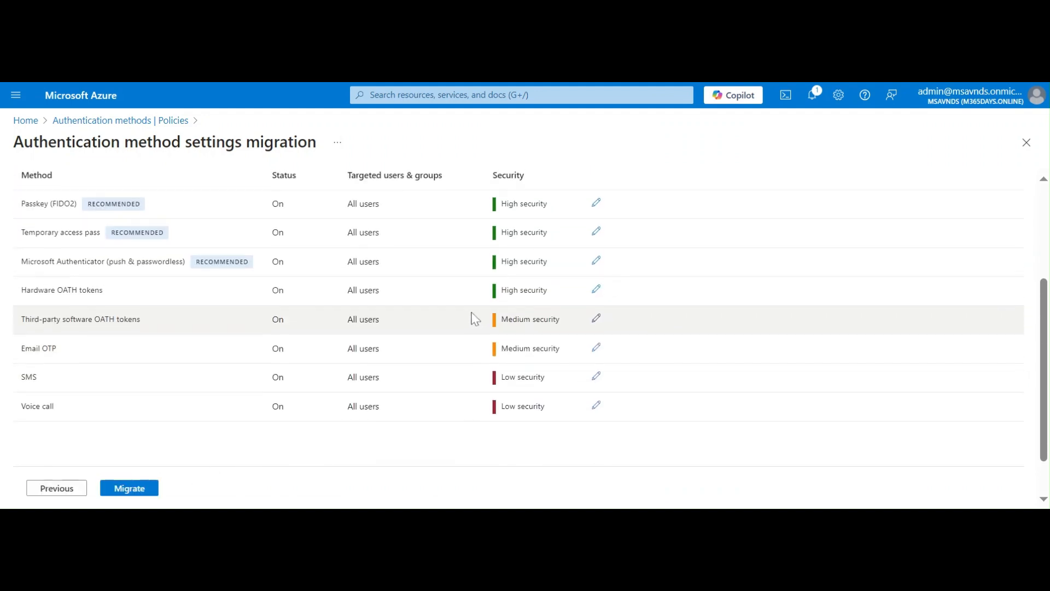
pyautogui.scroll(2, 454, 331)
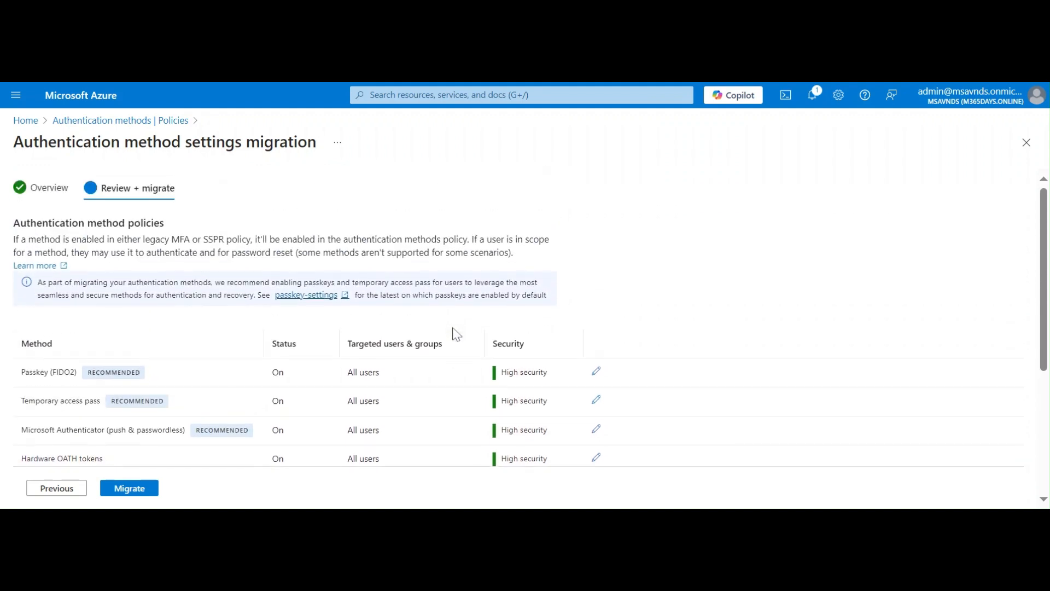
pyautogui.scroll(-5, 446, 334)
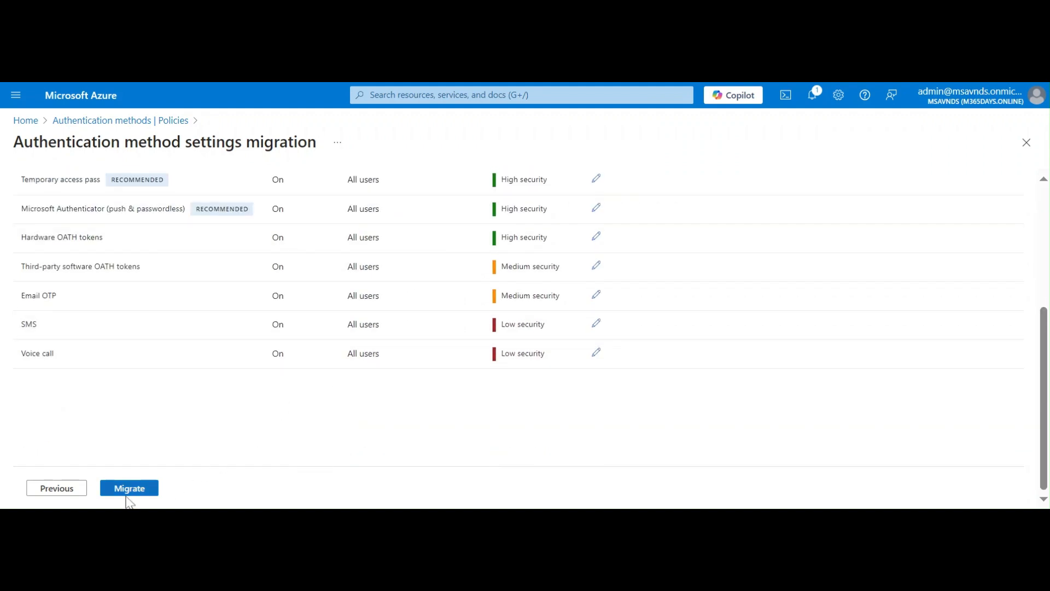
pyautogui.click(131, 490)
pyautogui.click(514, 389)
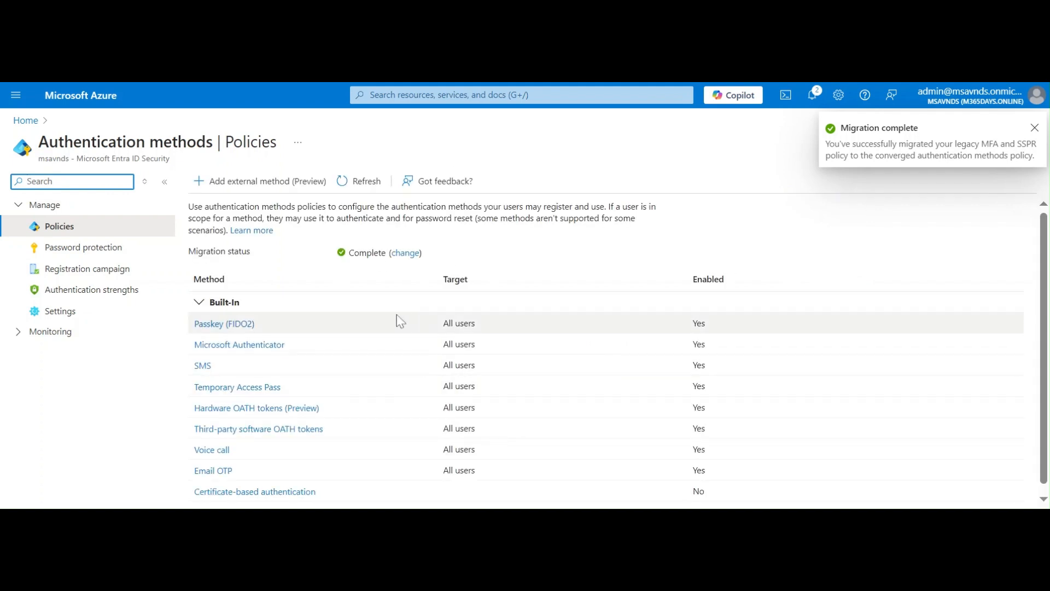
# Disable the Voice call method in the authentication method policies, acknowledge the lockout warning and save
pyautogui.scroll(-1, 574, 363)
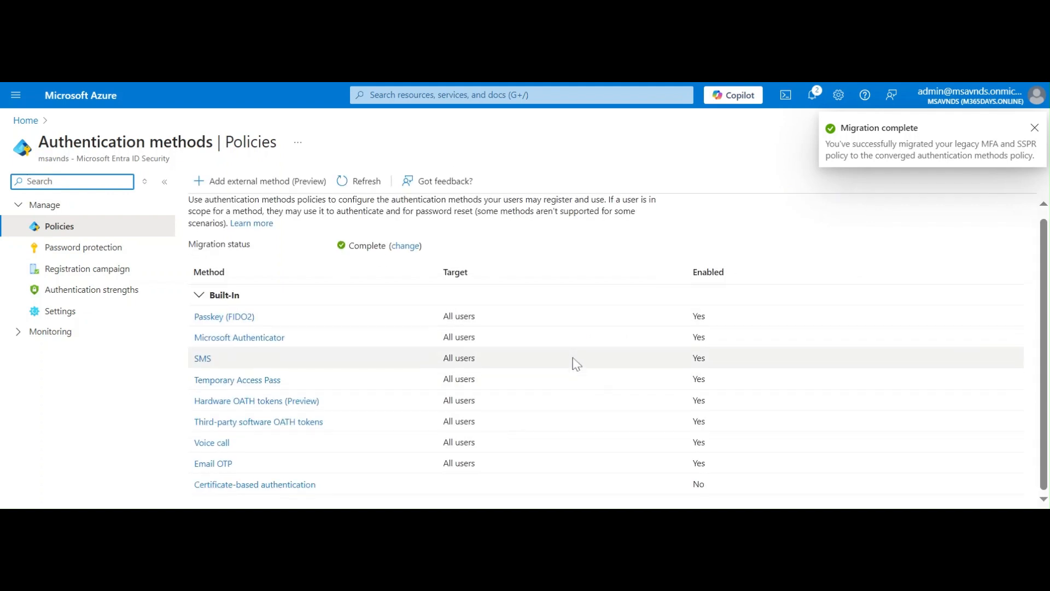
pyautogui.click(225, 448)
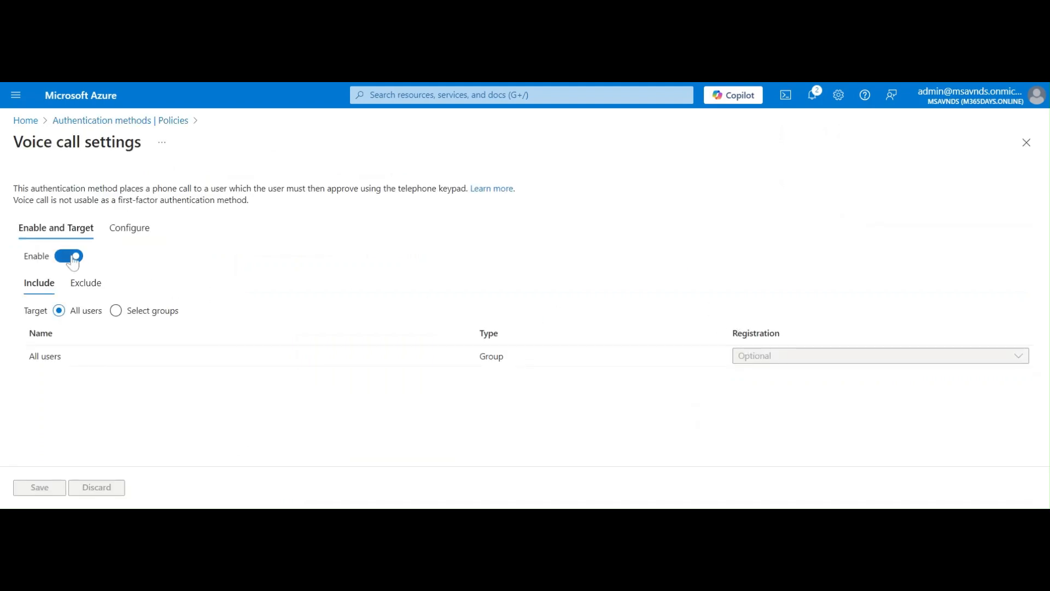
pyautogui.click(73, 259)
pyautogui.click(107, 448)
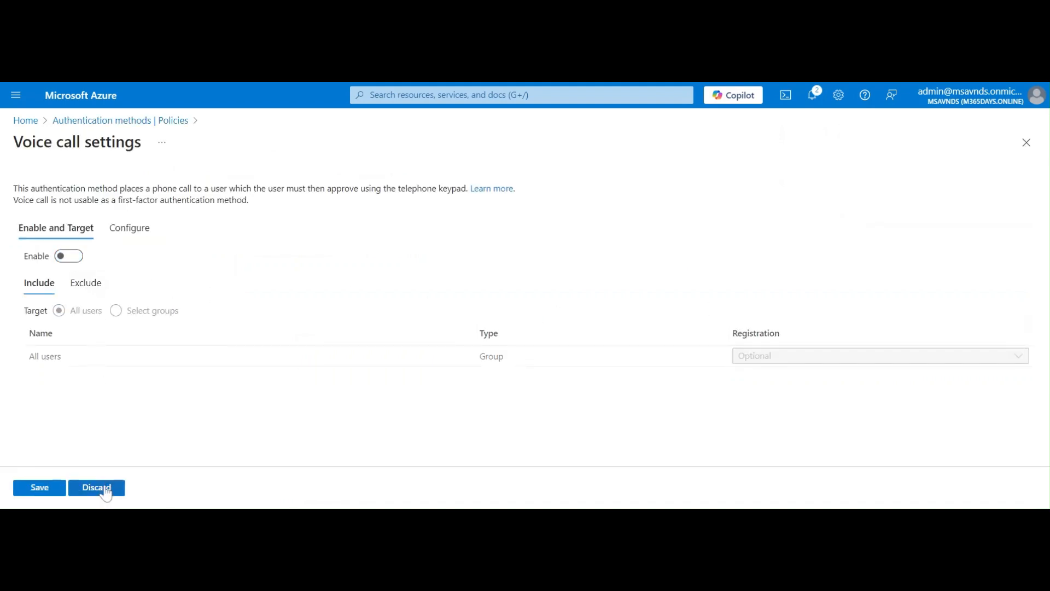
pyautogui.click(40, 487)
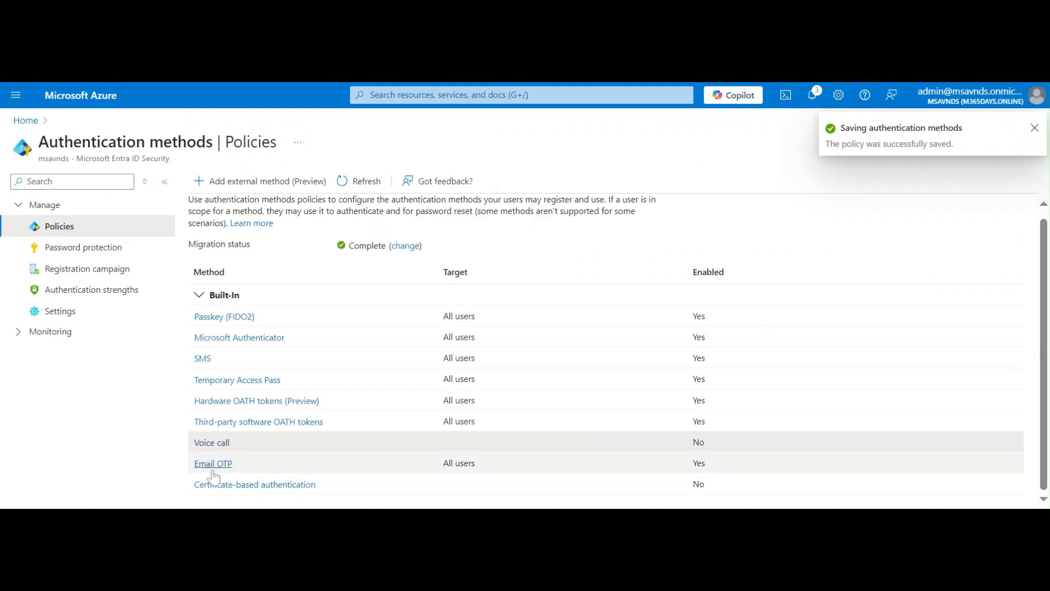
# Disable the Email OTP method, acknowledge the lockout warning and save the policy
pyautogui.click(212, 464)
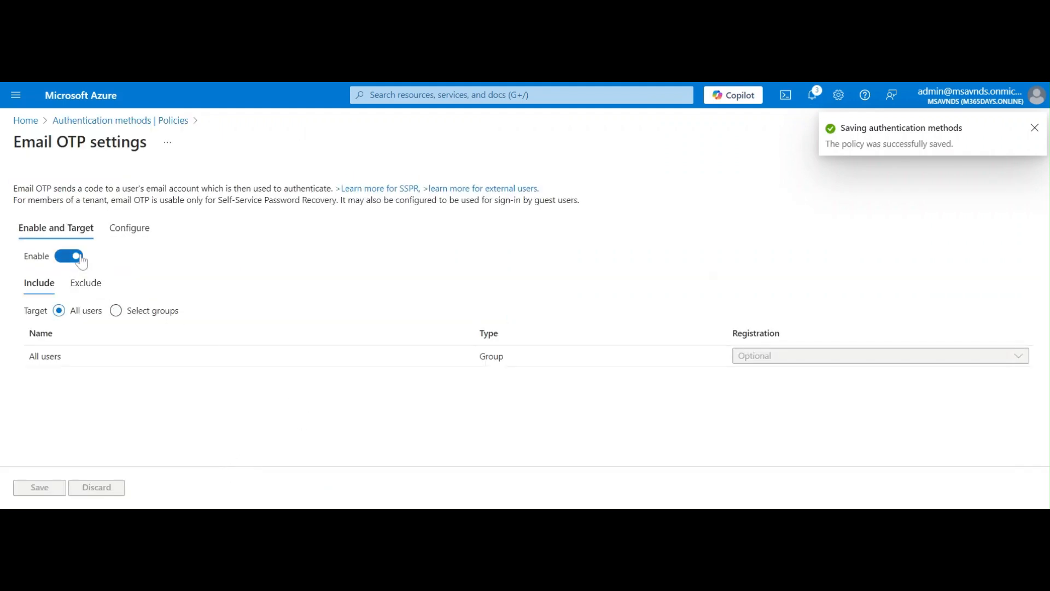
pyautogui.click(81, 261)
pyautogui.click(104, 448)
pyautogui.click(41, 490)
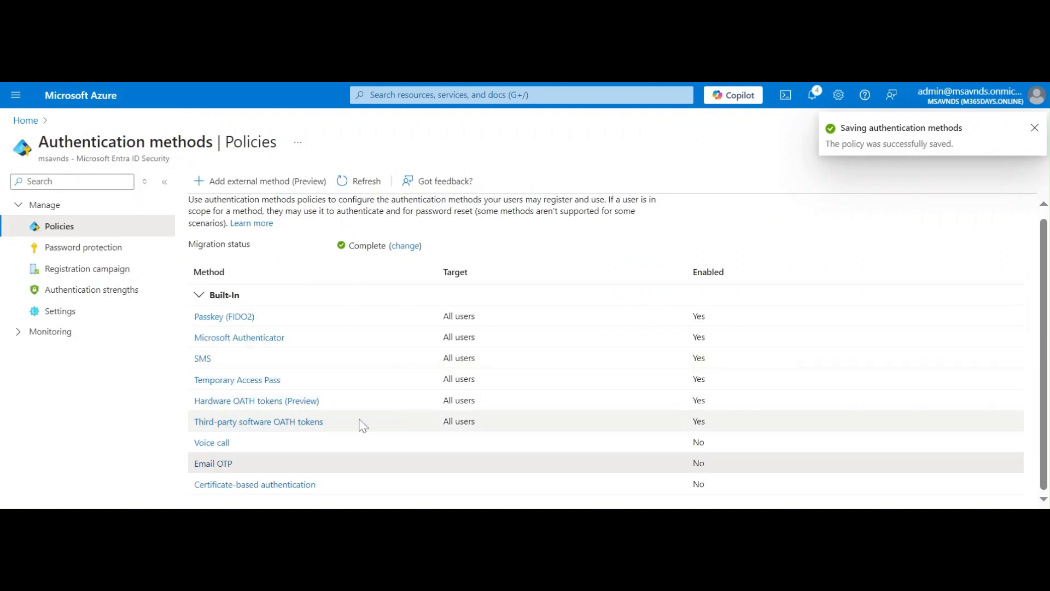
# Disable the Third-party software OATH tokens method, acknowledge the lockout warning and save the policy
pyautogui.click(302, 427)
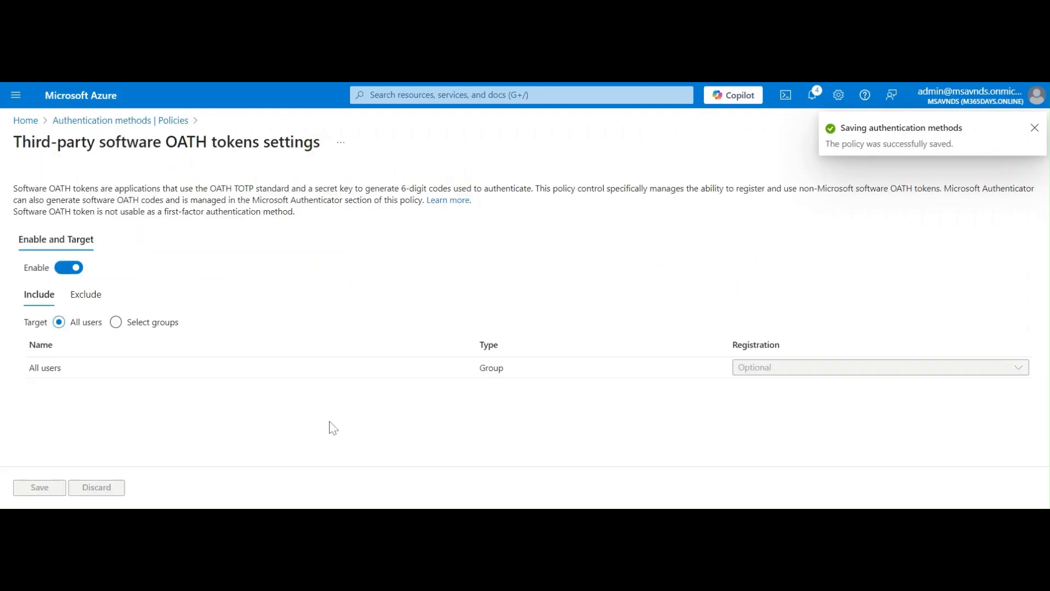
pyautogui.click(69, 267)
pyautogui.click(82, 450)
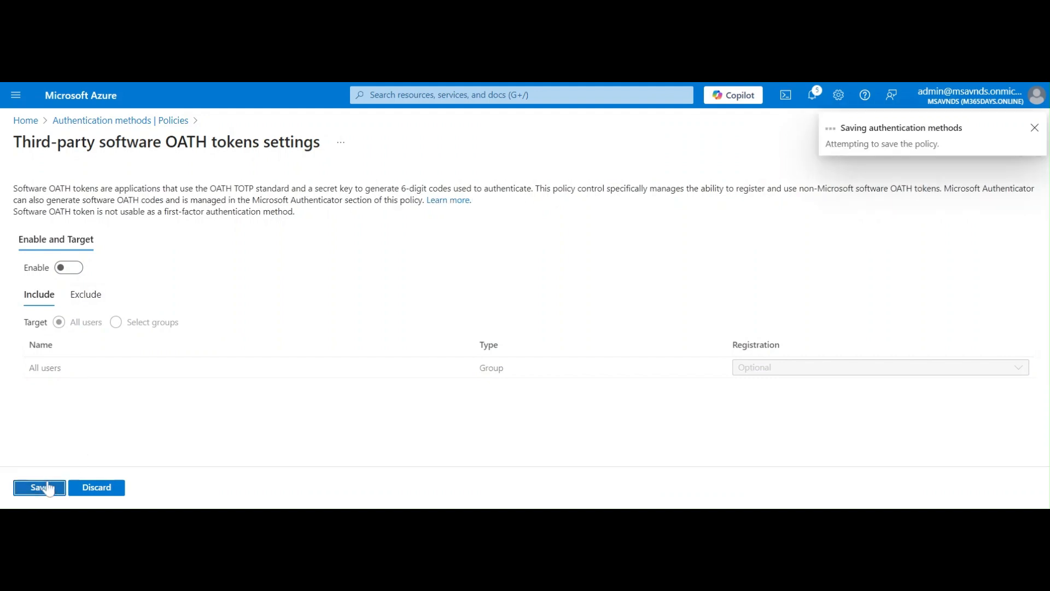
pyautogui.click(44, 487)
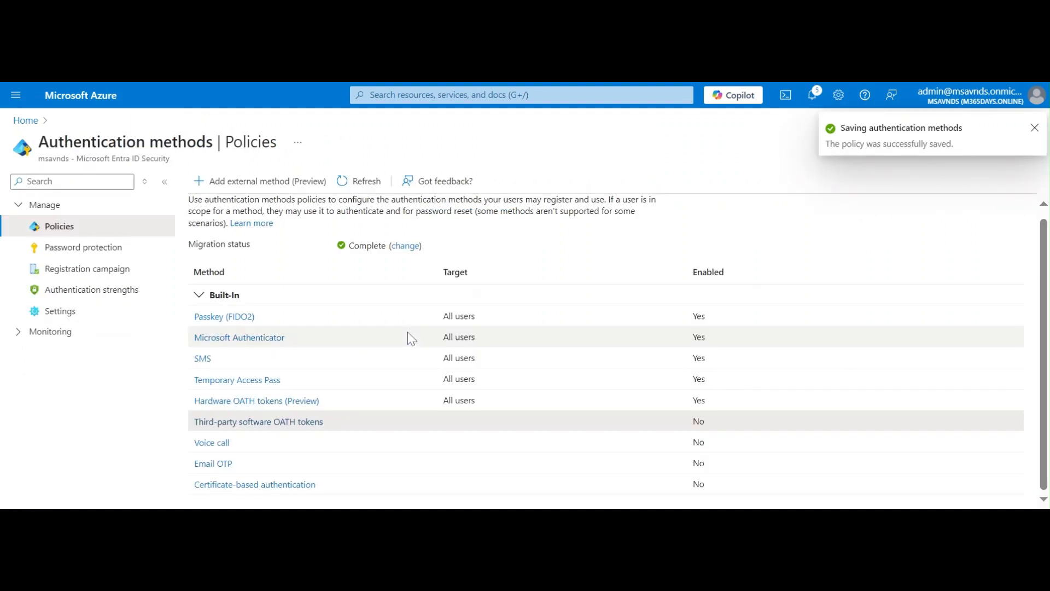
# Disable the Hardware OATH tokens (Preview) method, acknowledge the lockout warning and save the policy
pyautogui.click(289, 402)
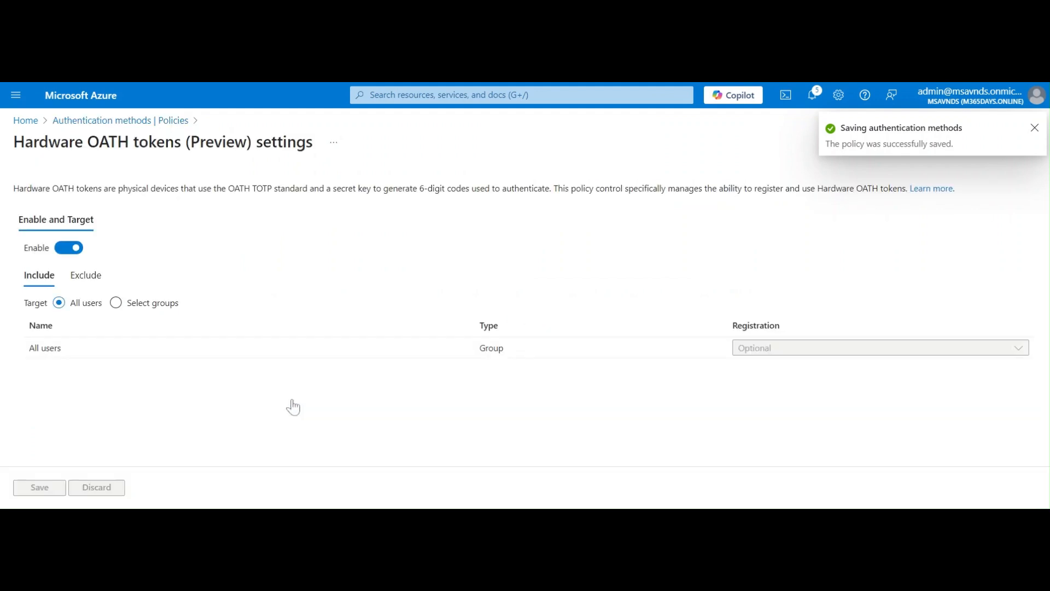
pyautogui.click(68, 247)
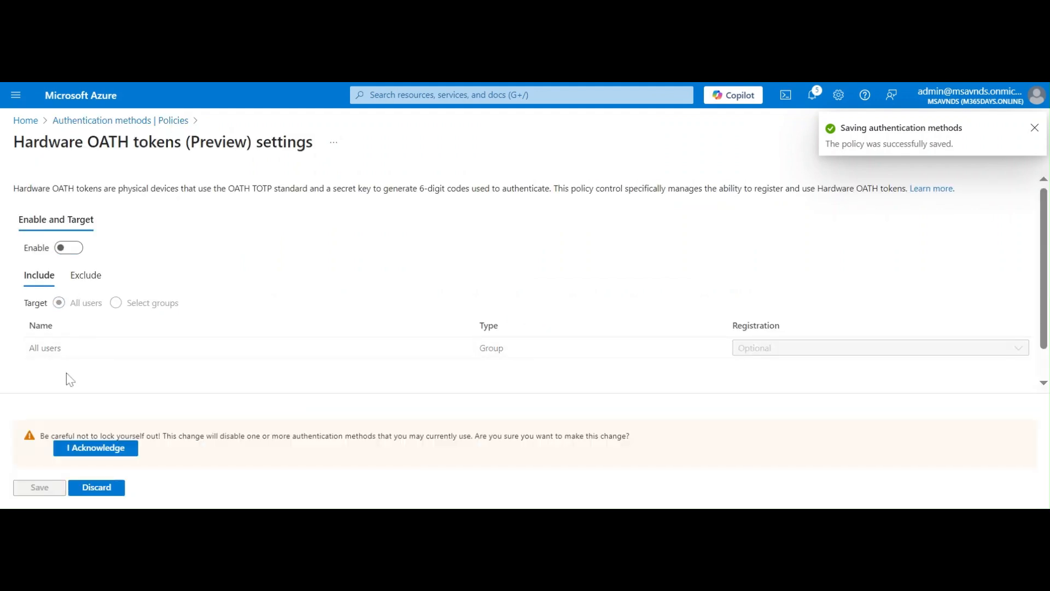
pyautogui.click(76, 454)
pyautogui.click(40, 487)
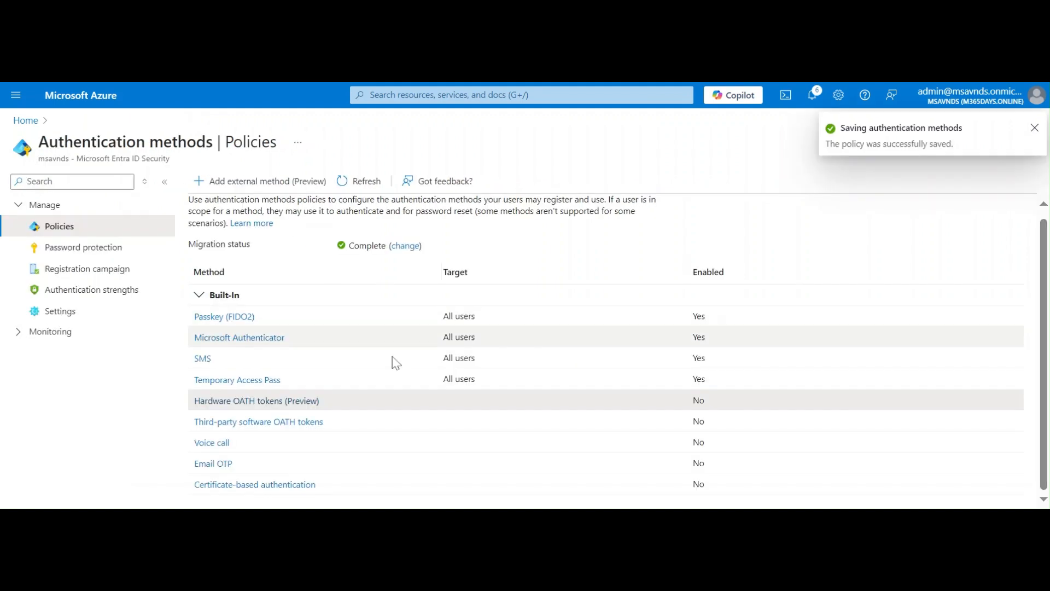
# Try to save the SMS method as disabled with Use for sign-in cleared, and dismiss the notification
pyautogui.click(203, 359)
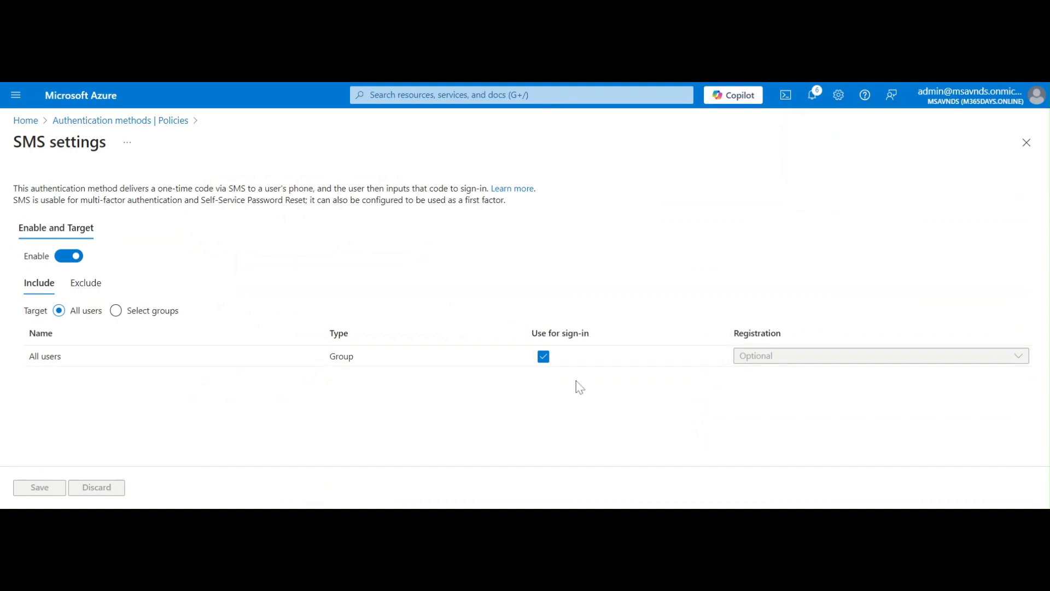
pyautogui.click(543, 356)
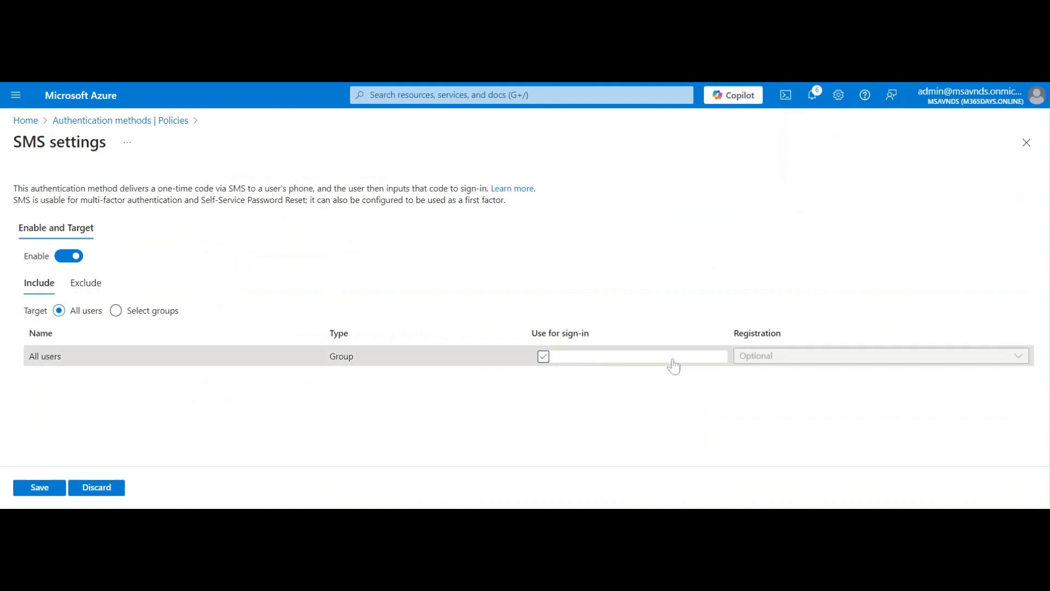
pyautogui.click(68, 257)
pyautogui.click(76, 446)
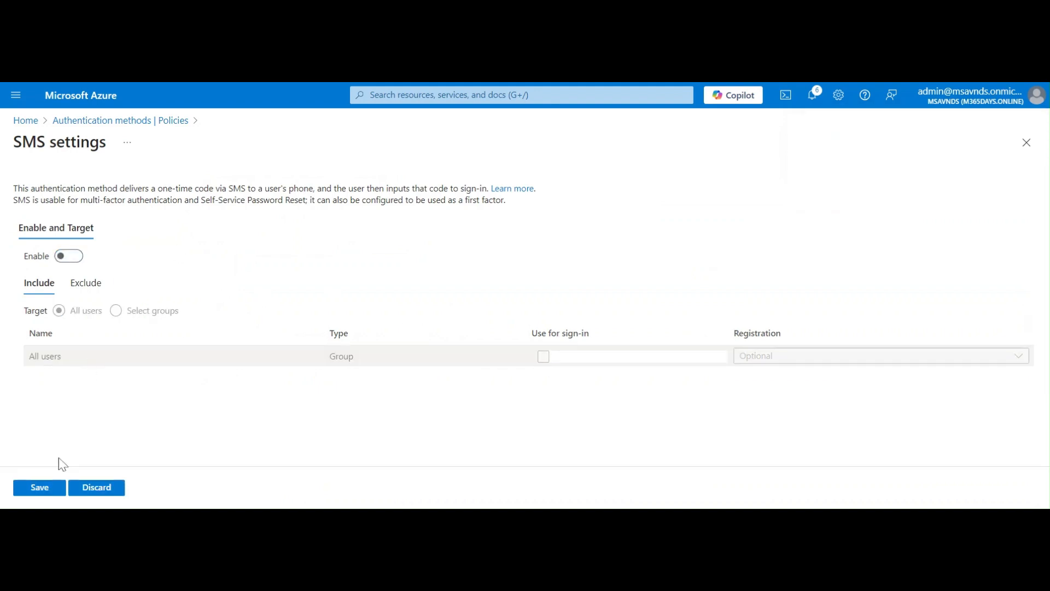
pyautogui.click(38, 488)
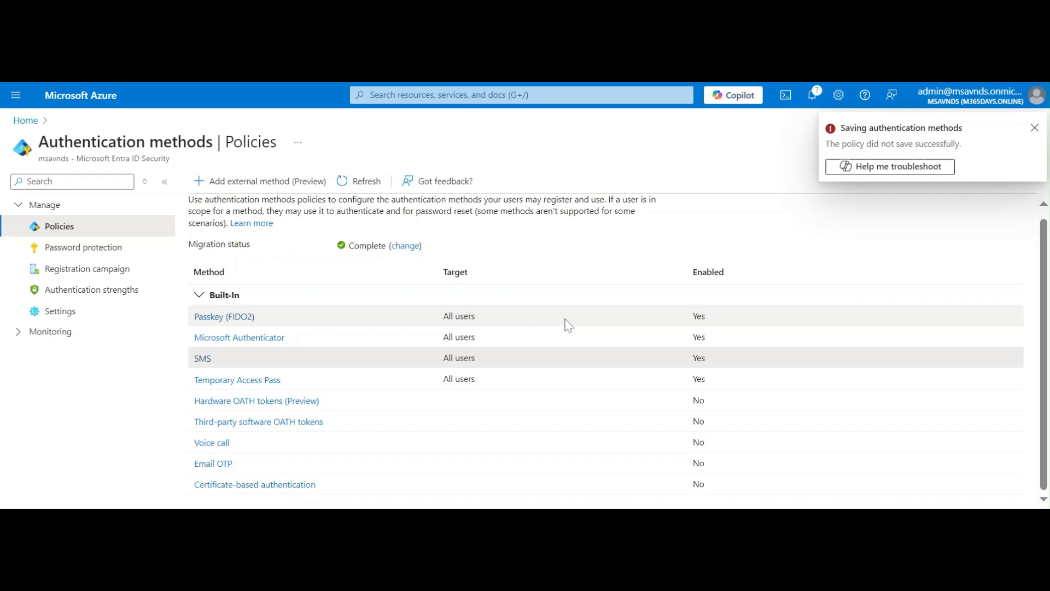
pyautogui.scroll(1, 588, 235)
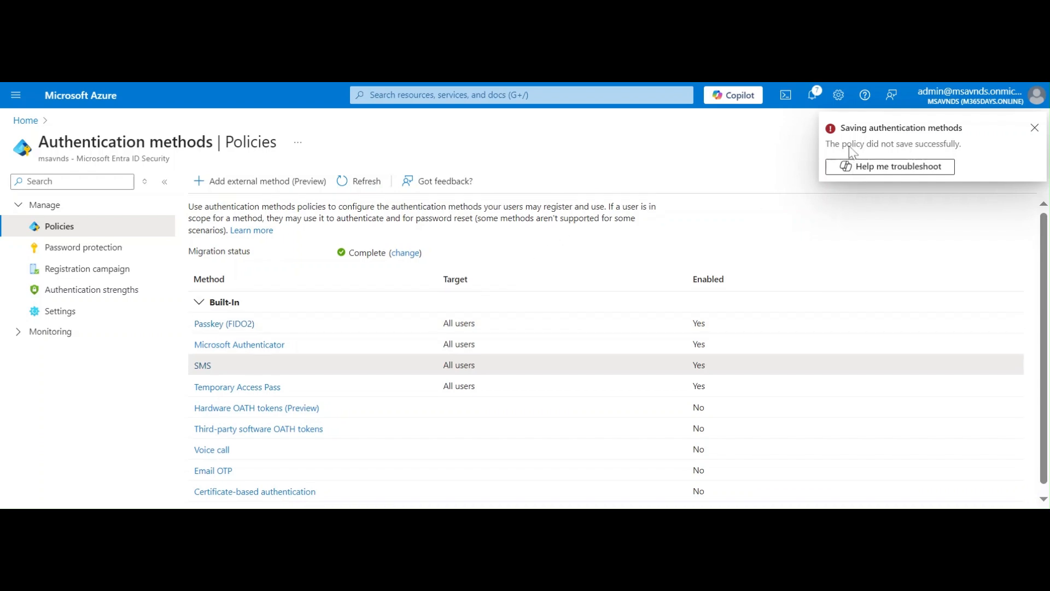
pyautogui.click(1035, 128)
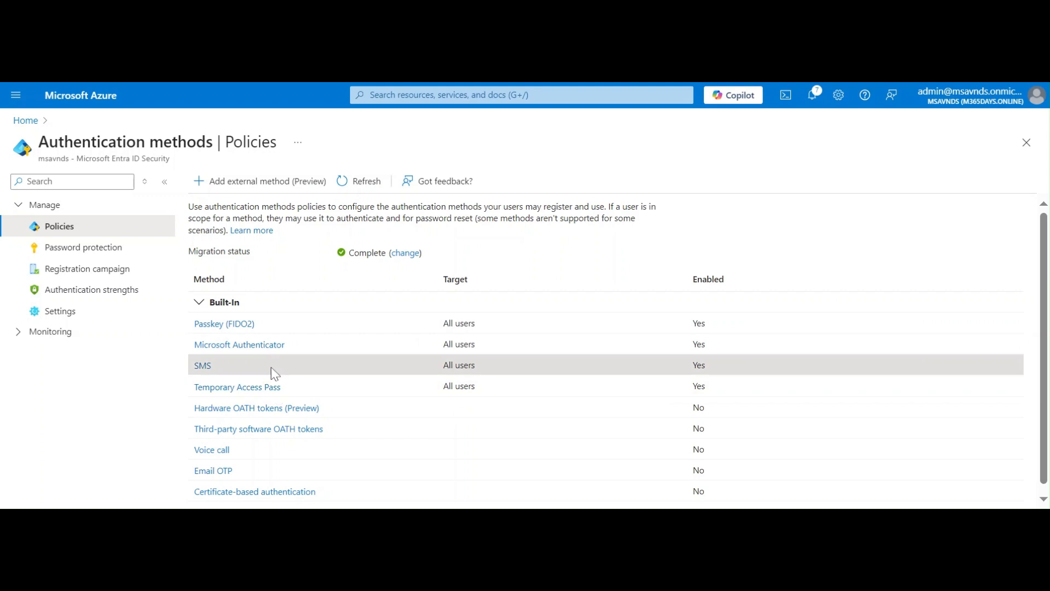
pyautogui.moveTo(187, 252); pyautogui.dragTo(371, 261)
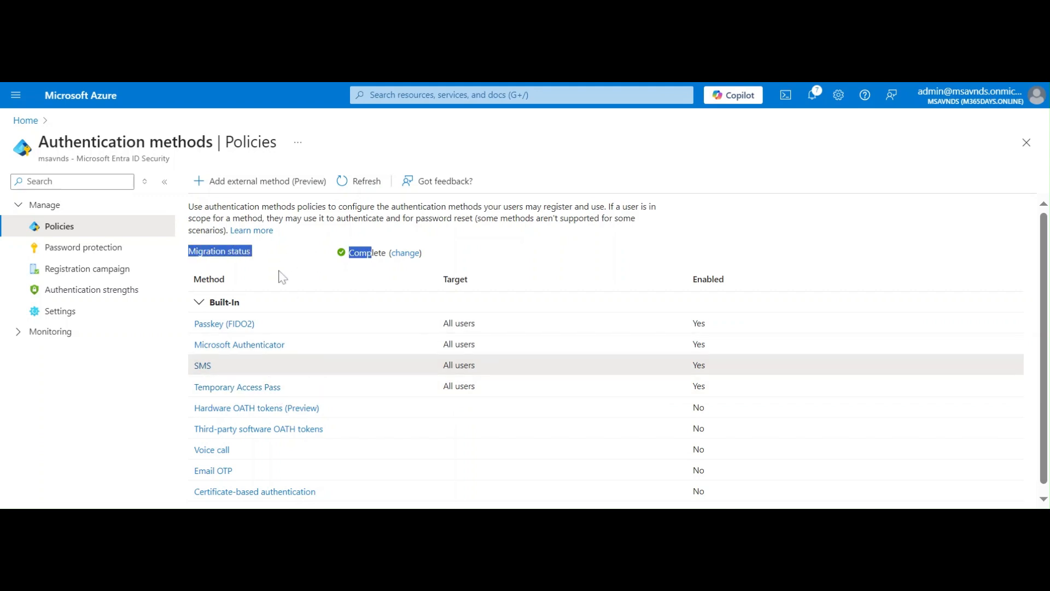
pyautogui.click(374, 266)
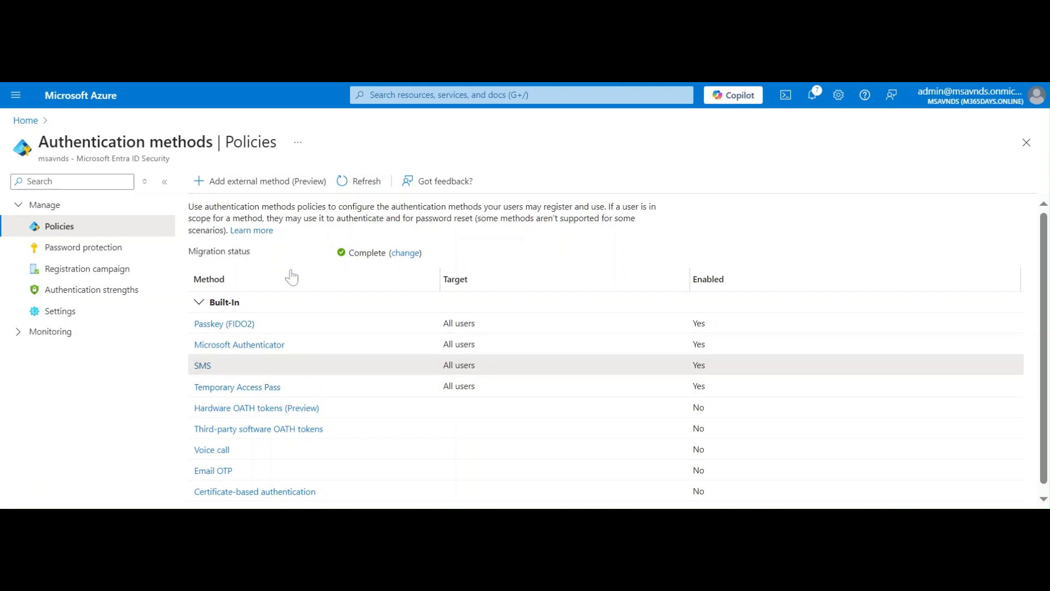
pyautogui.click(412, 259)
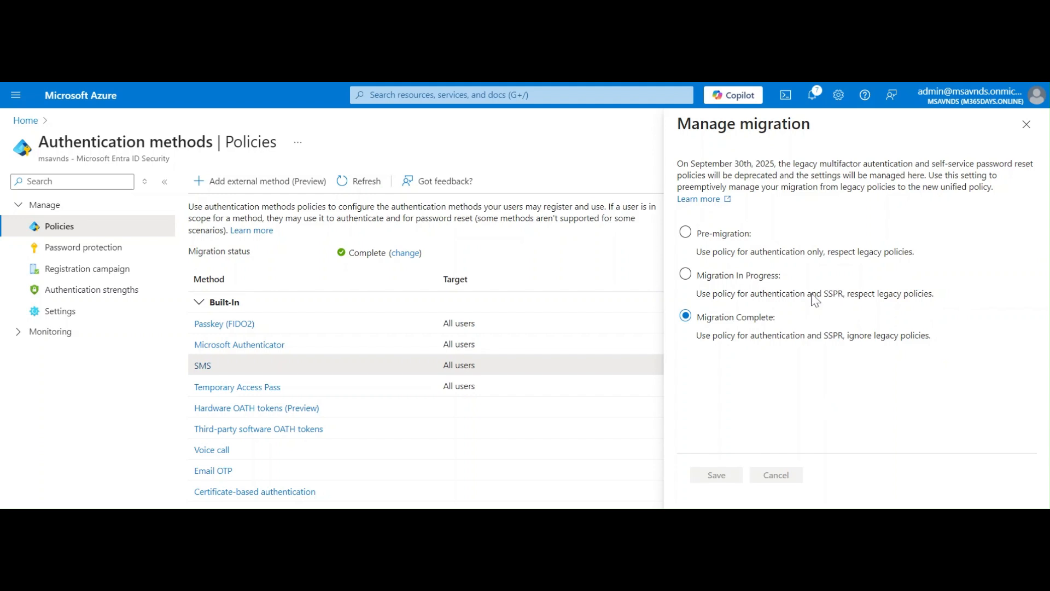
pyautogui.click(693, 279)
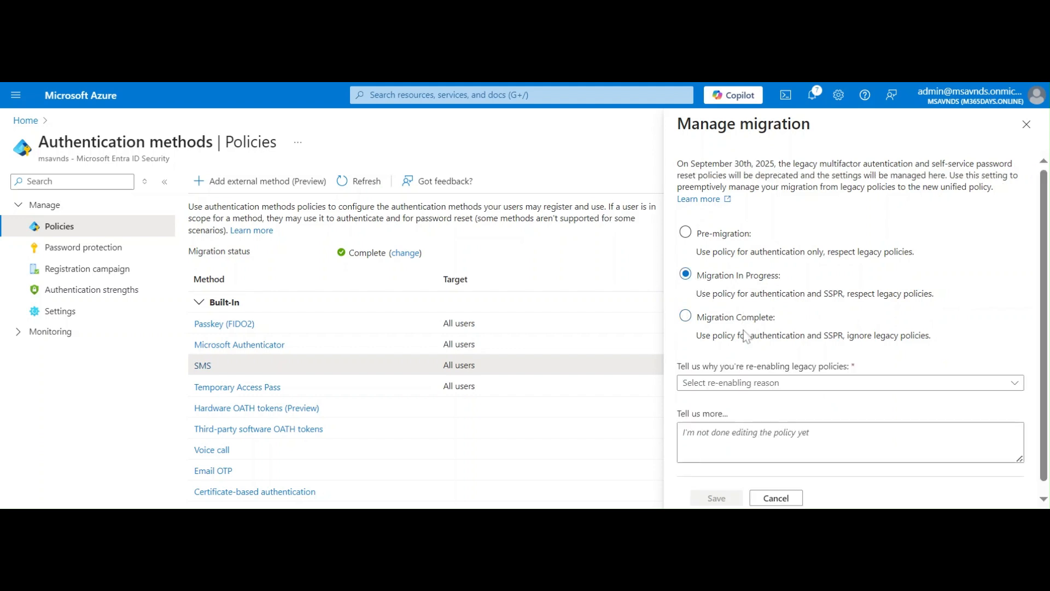
pyautogui.click(749, 383)
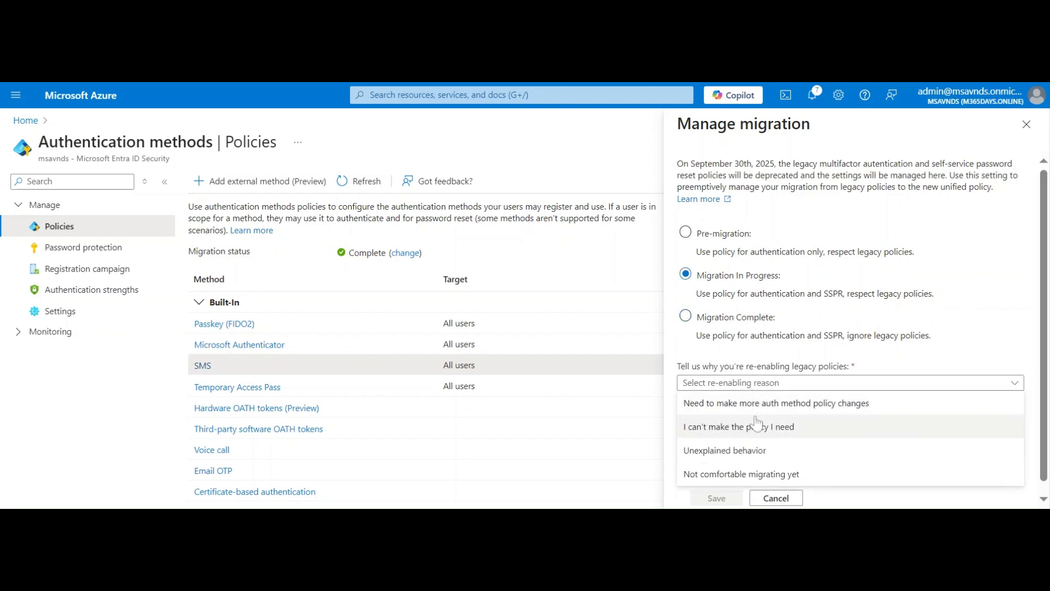
pyautogui.click(754, 403)
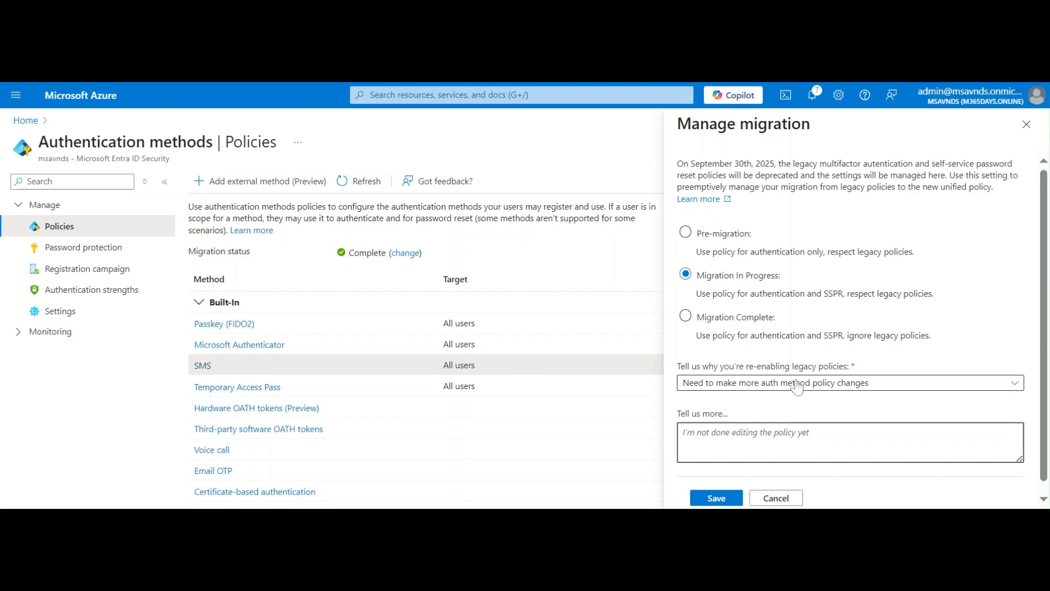
pyautogui.scroll(-1, 795, 386)
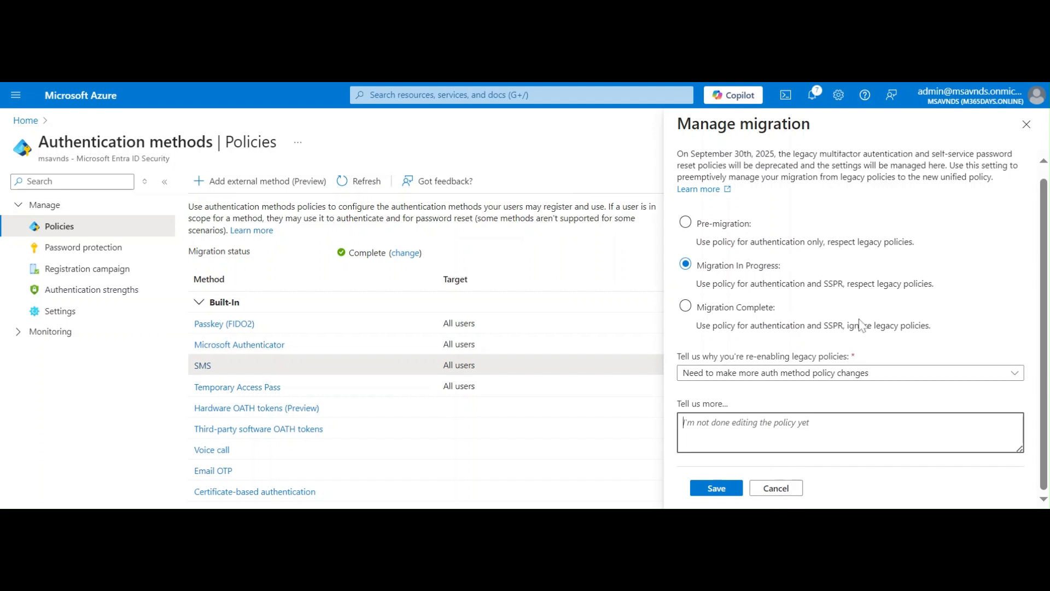
pyautogui.click(776, 487)
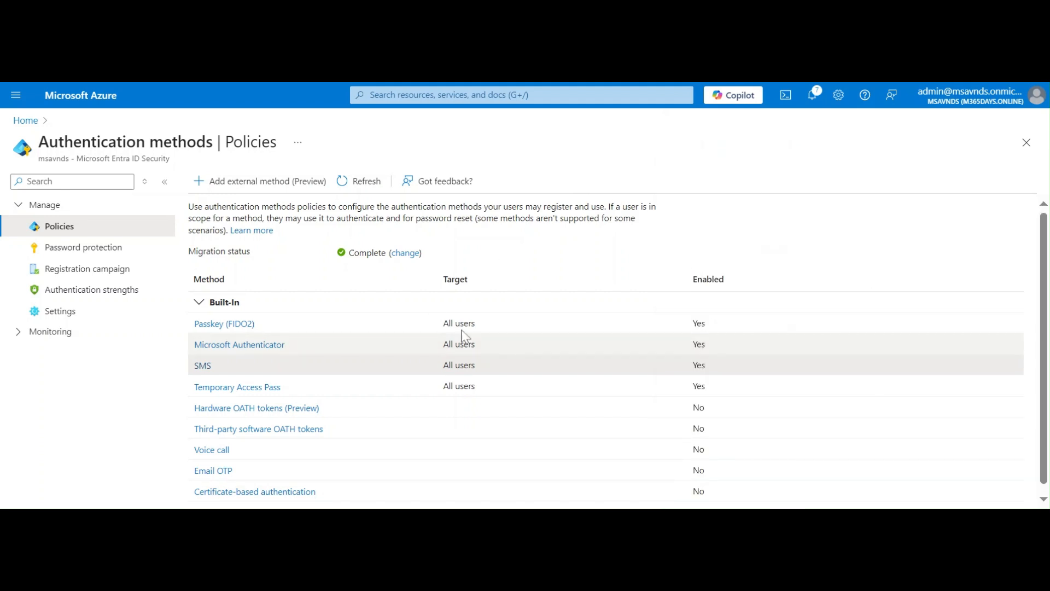